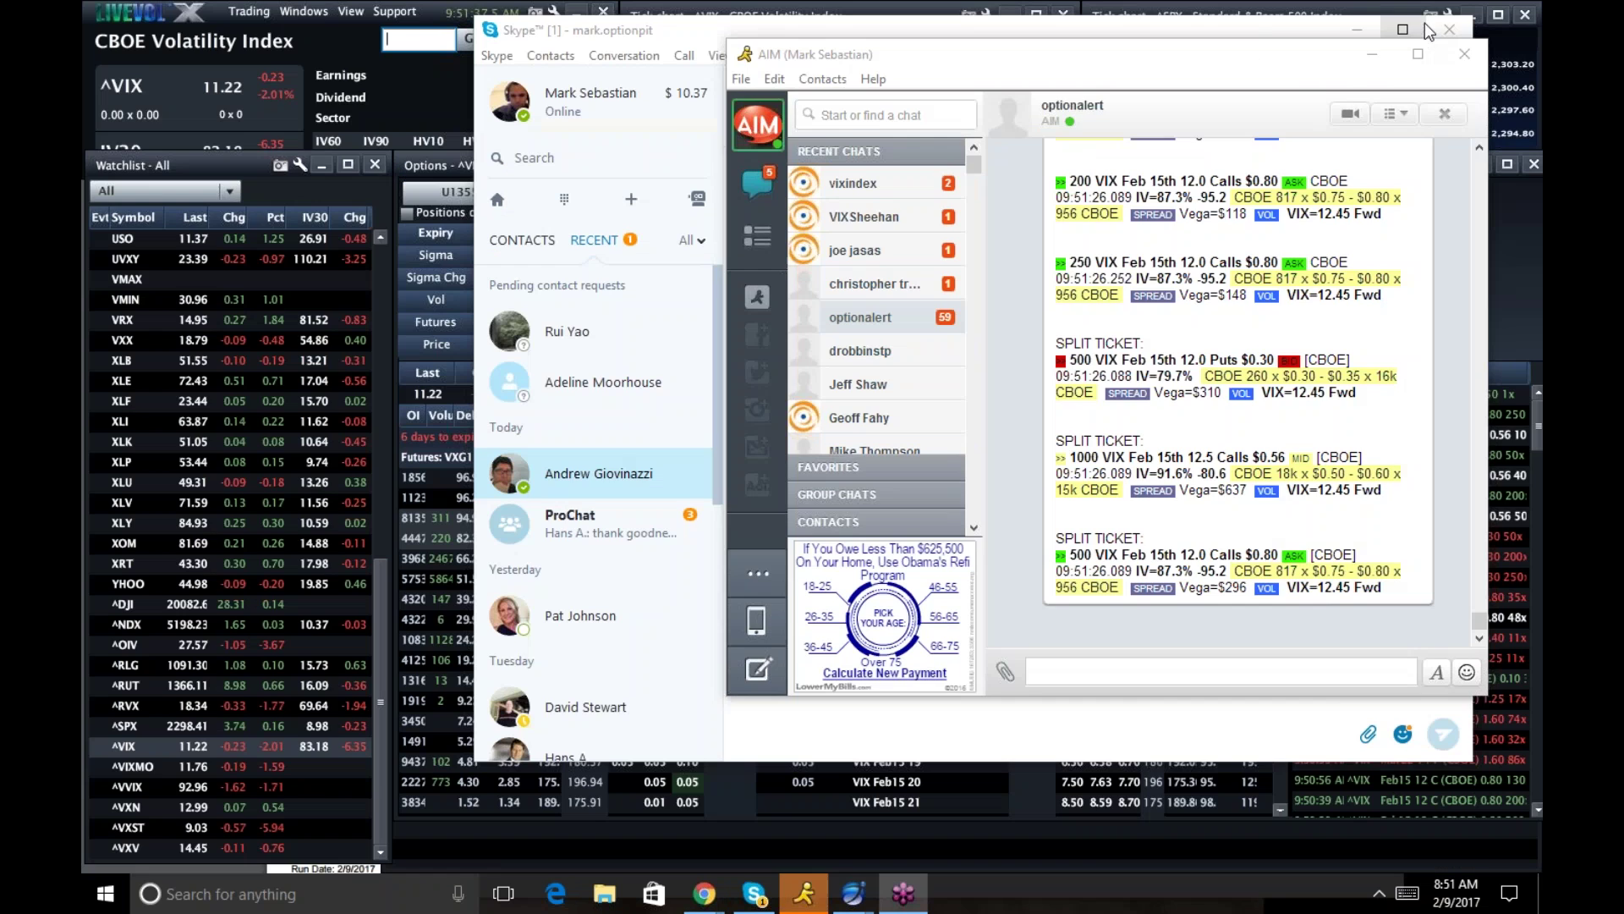
Minimize the AIM and Skype chat windows to uncover the VIX options chain.
click(1424, 15)
click(1372, 54)
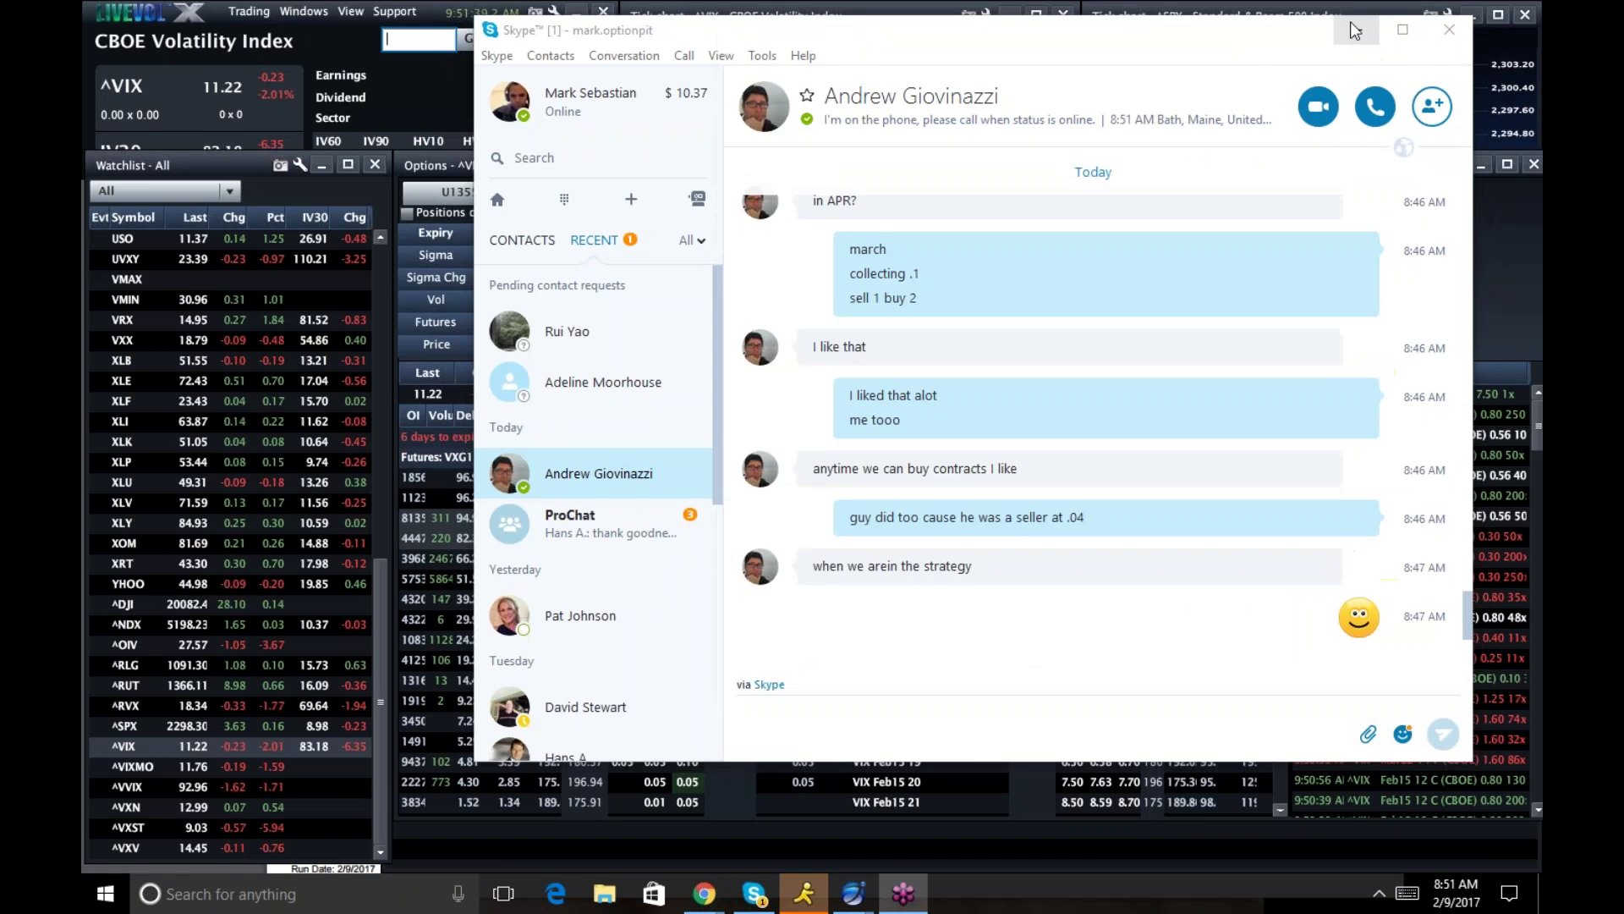
click(1352, 27)
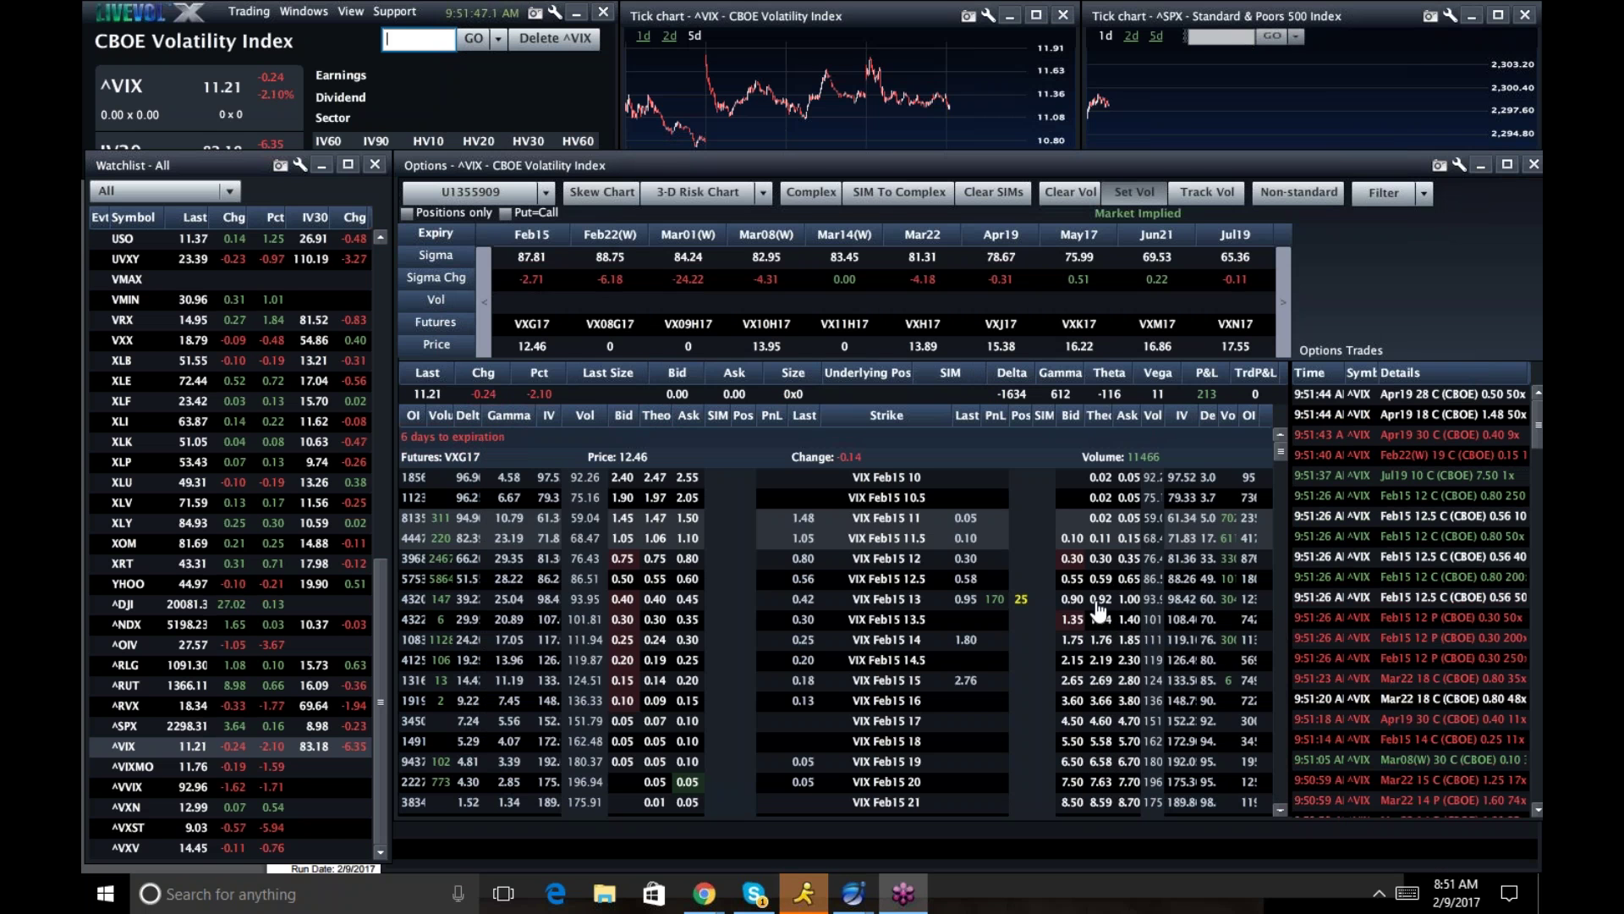
mouse_move(1098, 609)
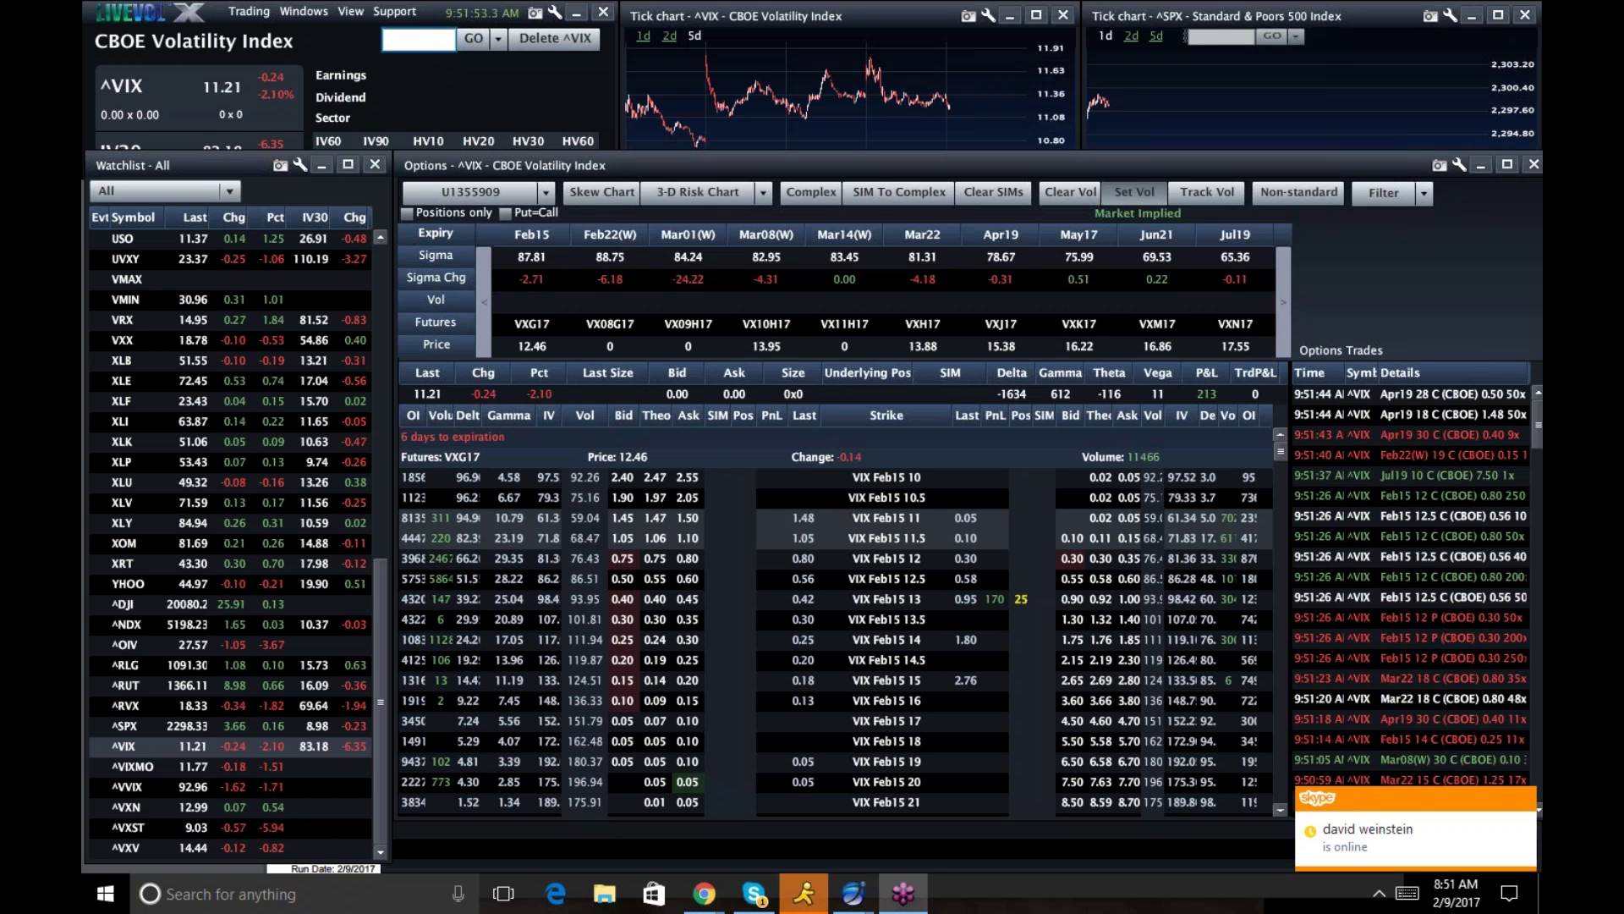
Load ^SPX from the watchlist and bring its price and volatility chart to the front.
click(119, 730)
click(119, 727)
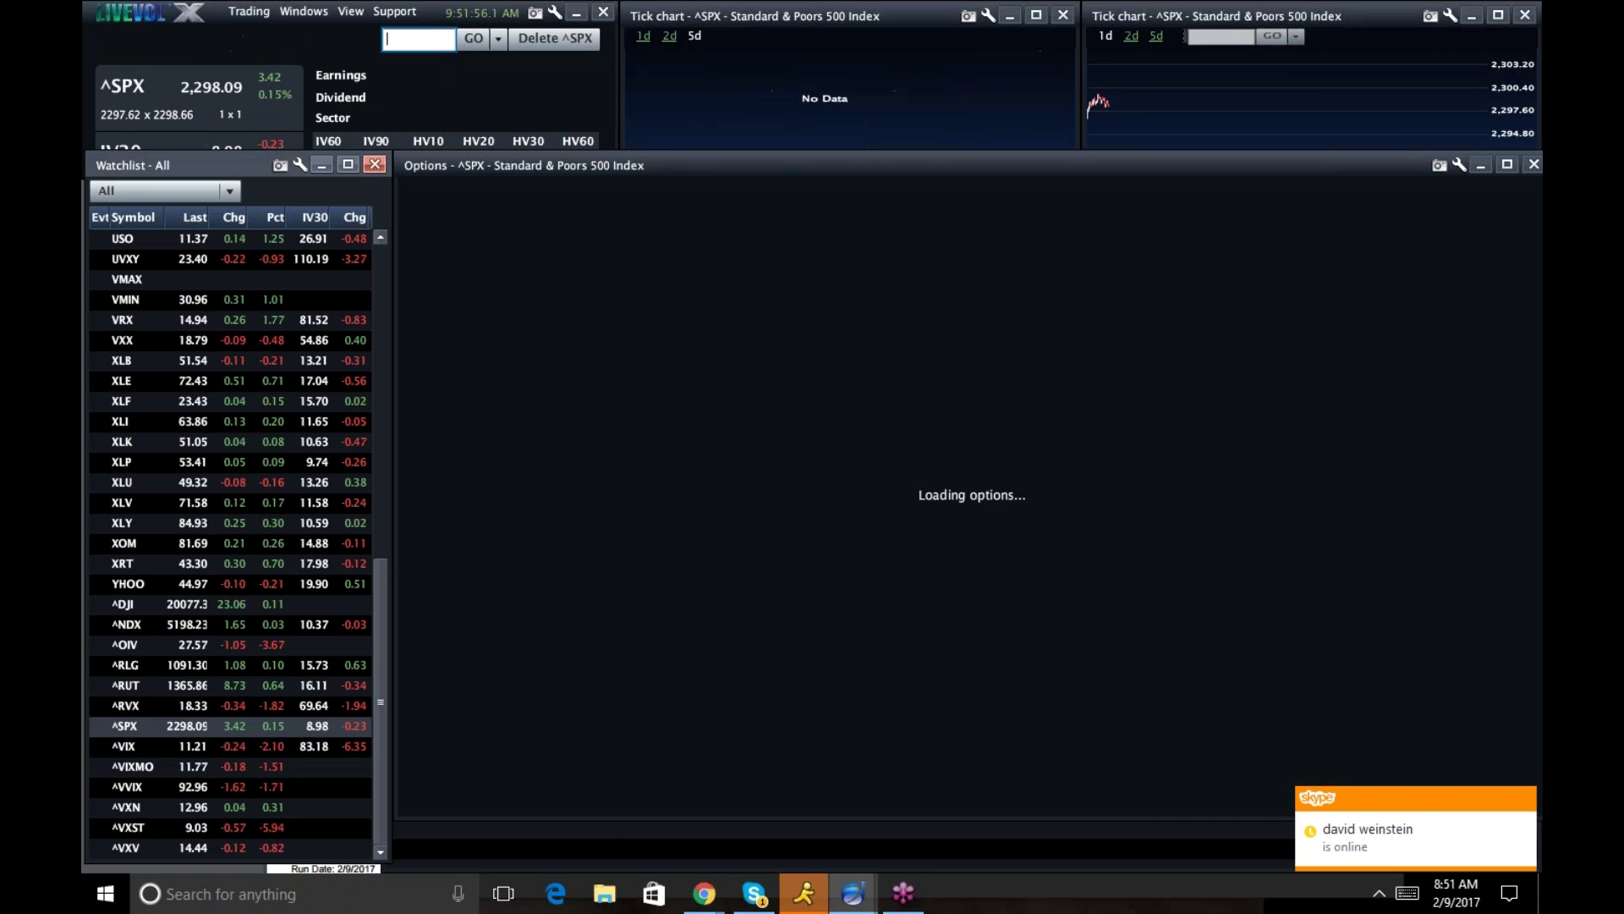
click(349, 13)
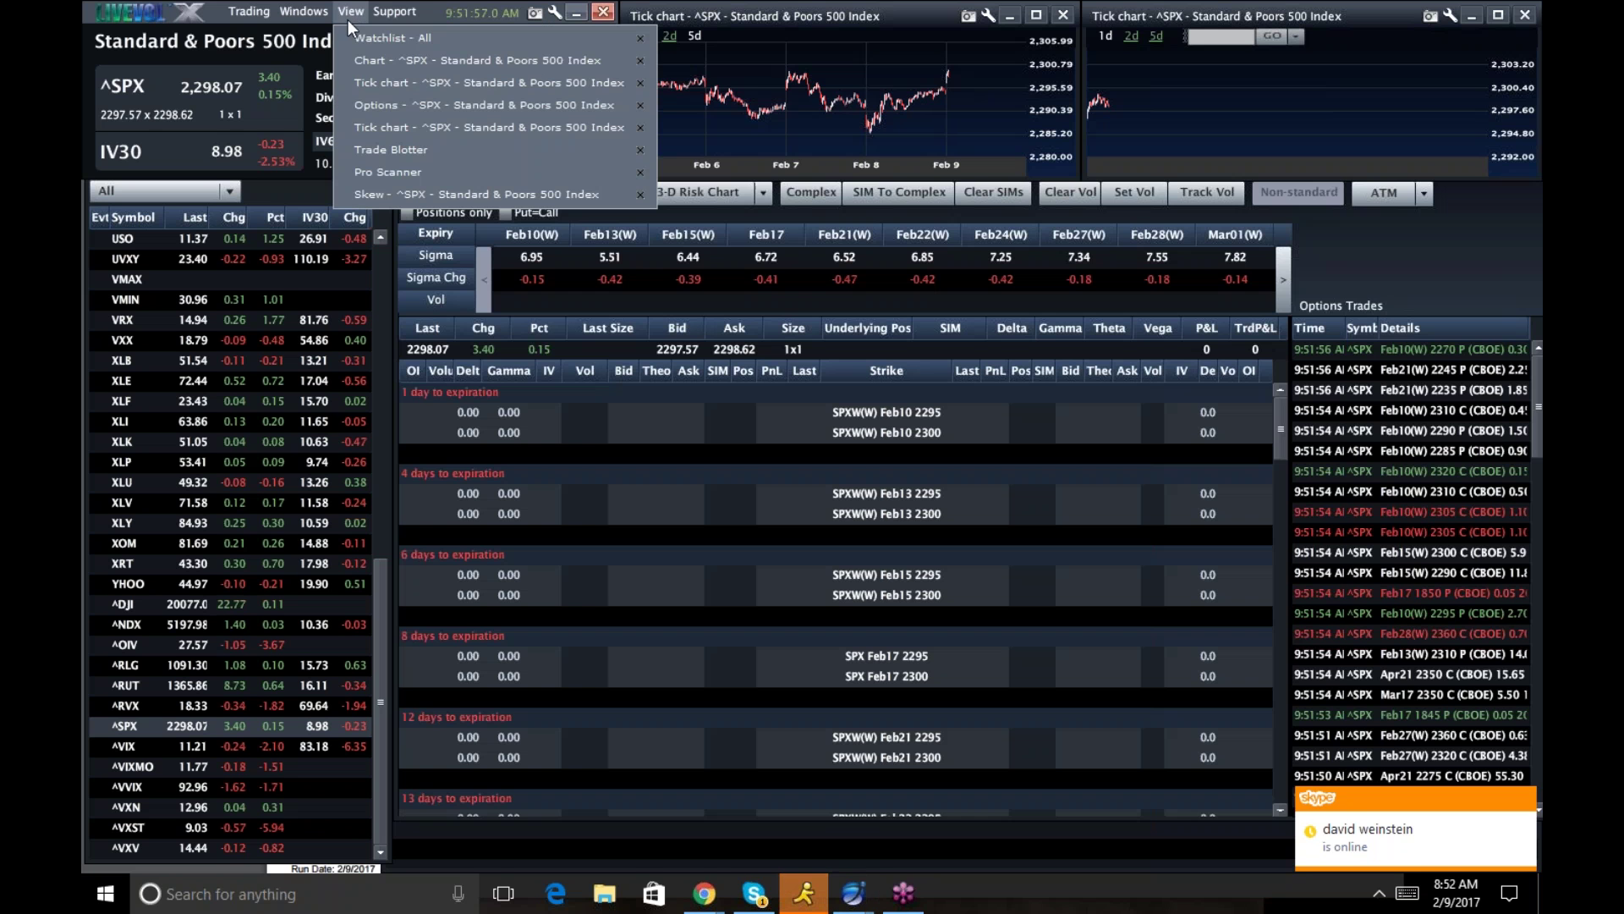
click(375, 67)
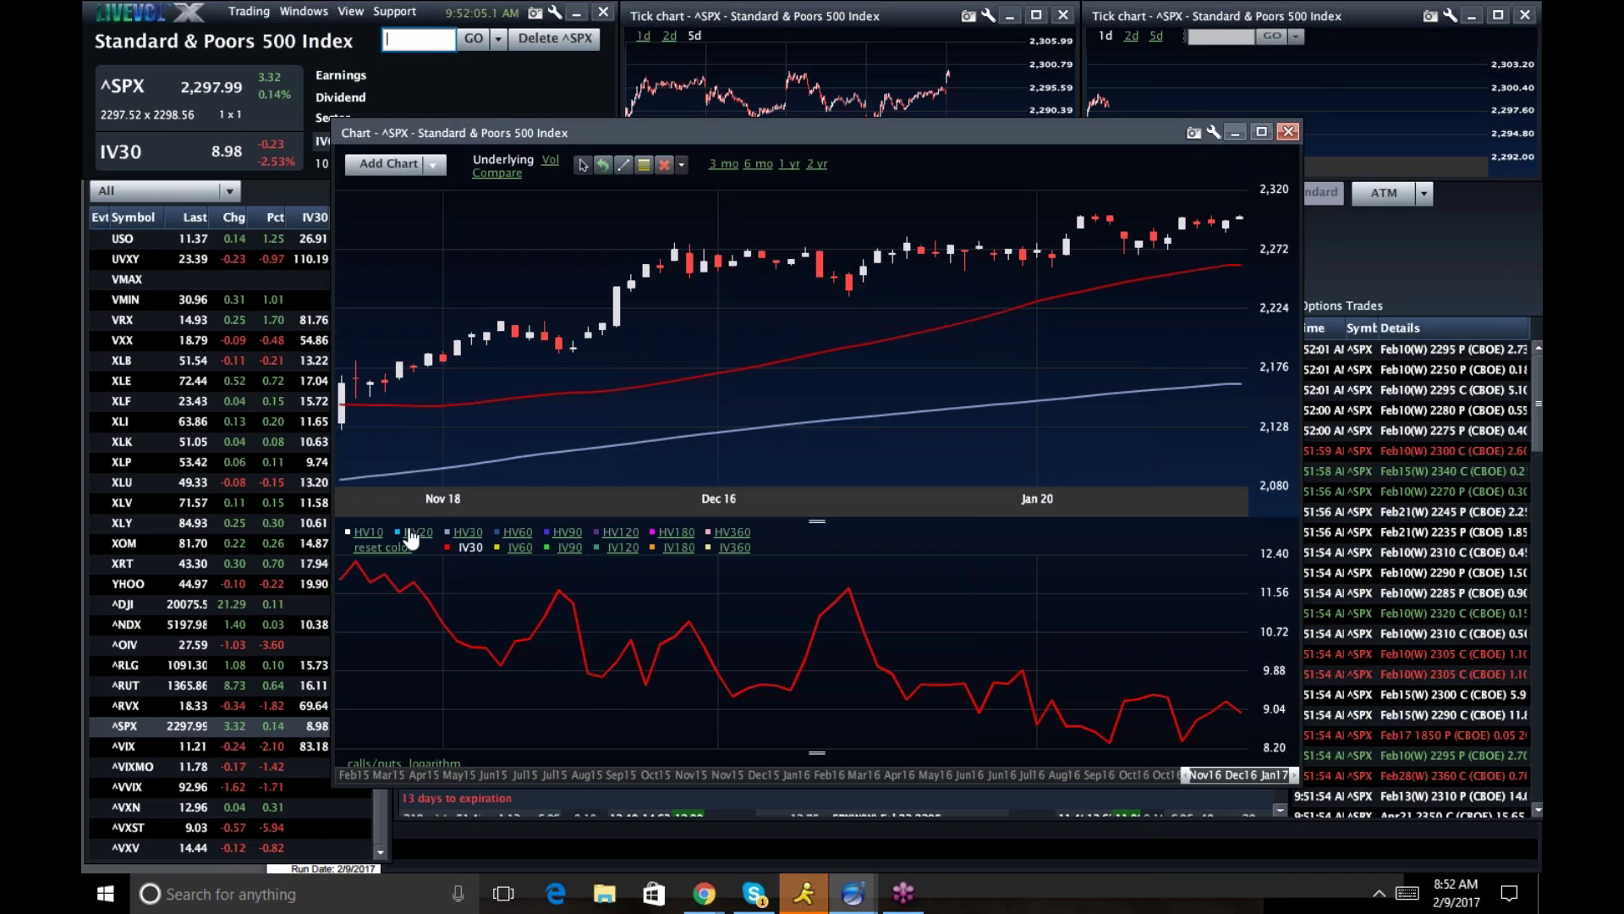
Plot HV10 and HV20 instead of IV30 on the SPX chart and make volatility the main plot.
click(360, 532)
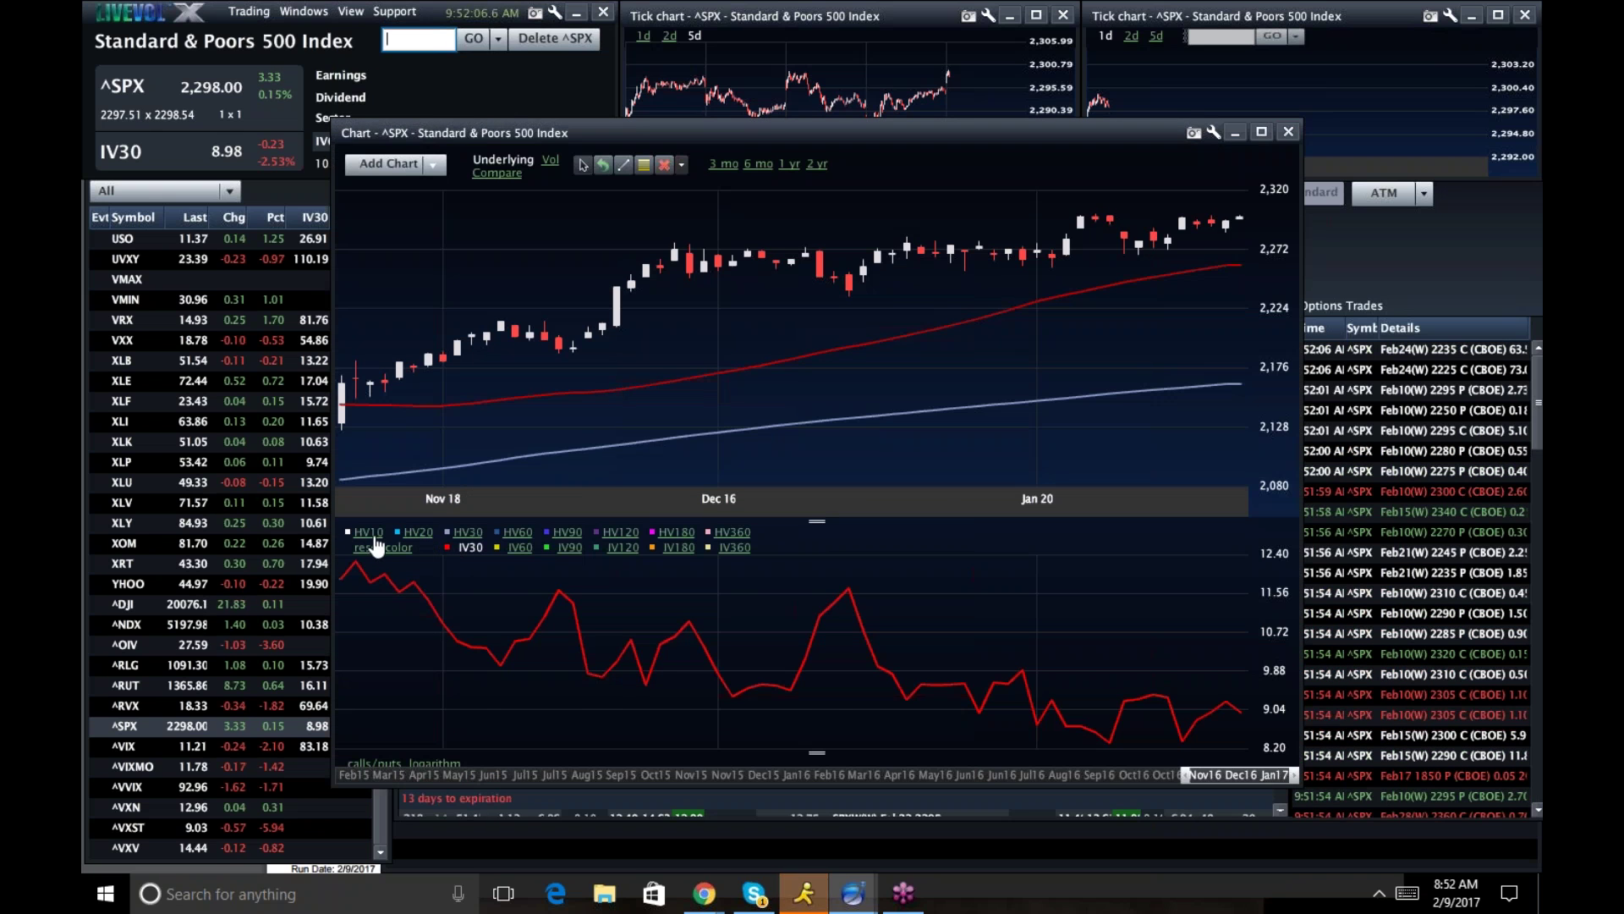
click(423, 533)
click(470, 547)
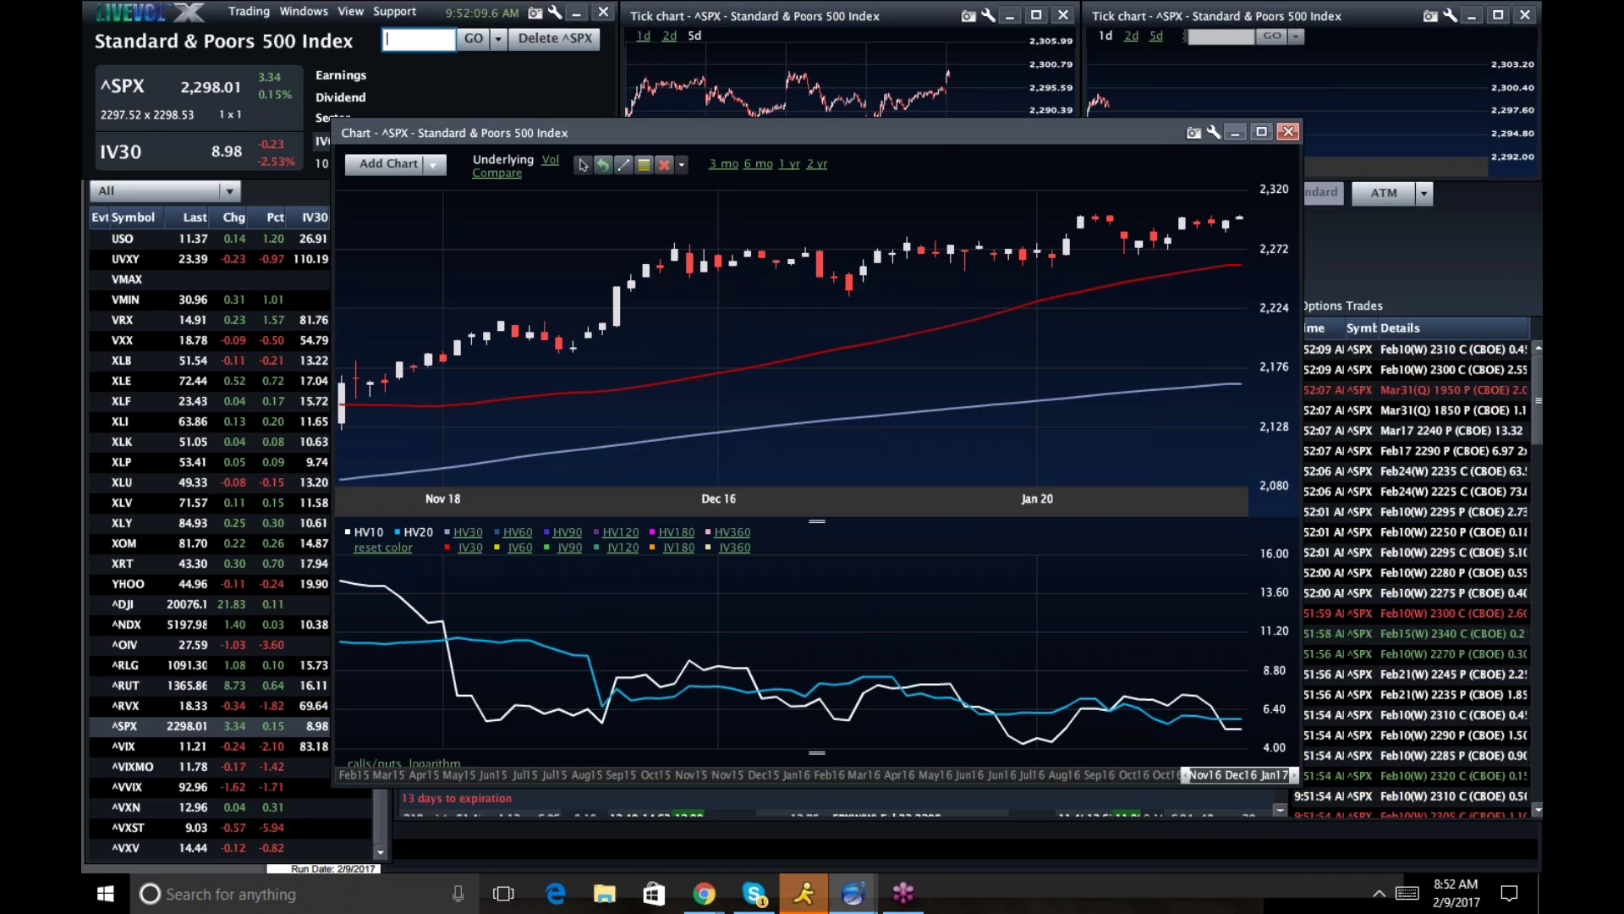
click(554, 161)
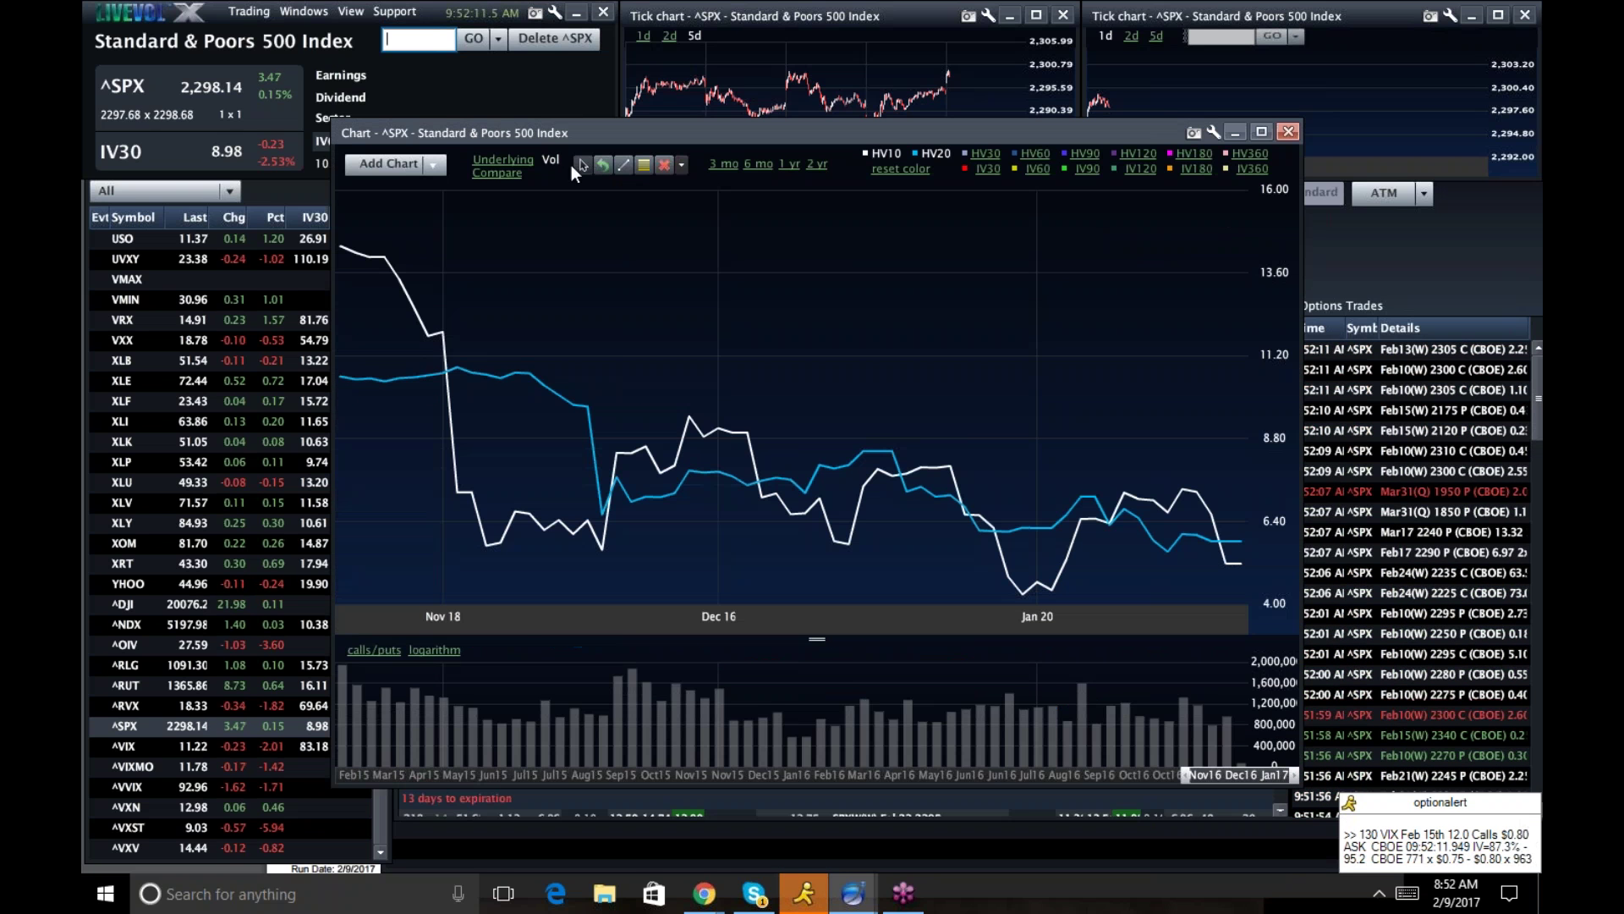
mouse_move(1244, 565)
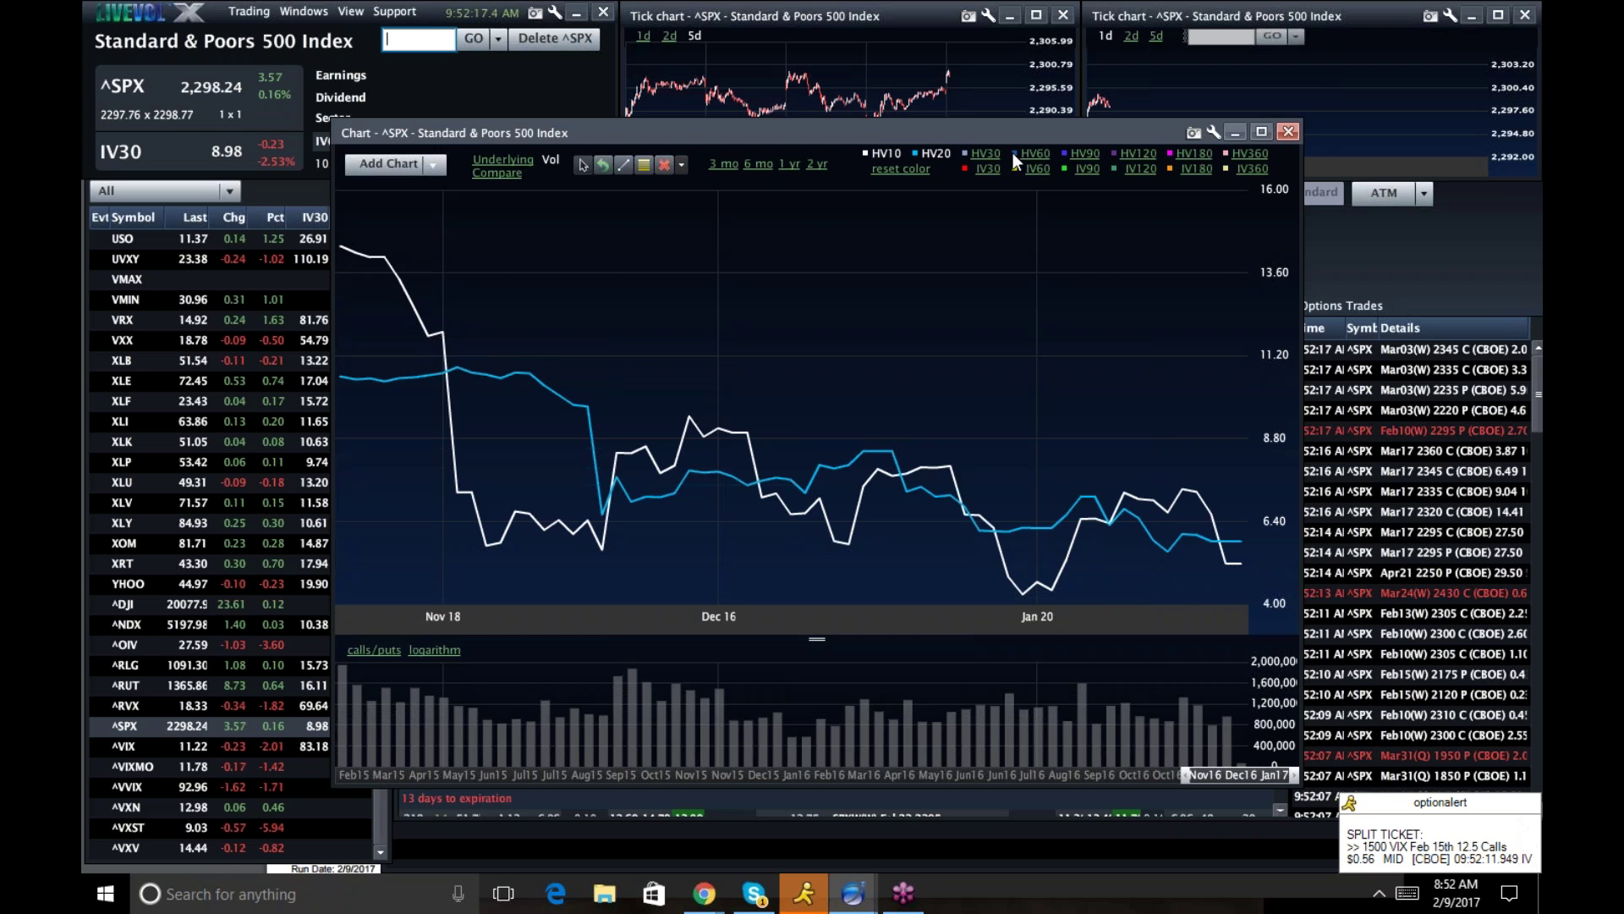
Add HV30, HV60 and HV90 to the SPX volatility plot and compare their latest values.
click(982, 155)
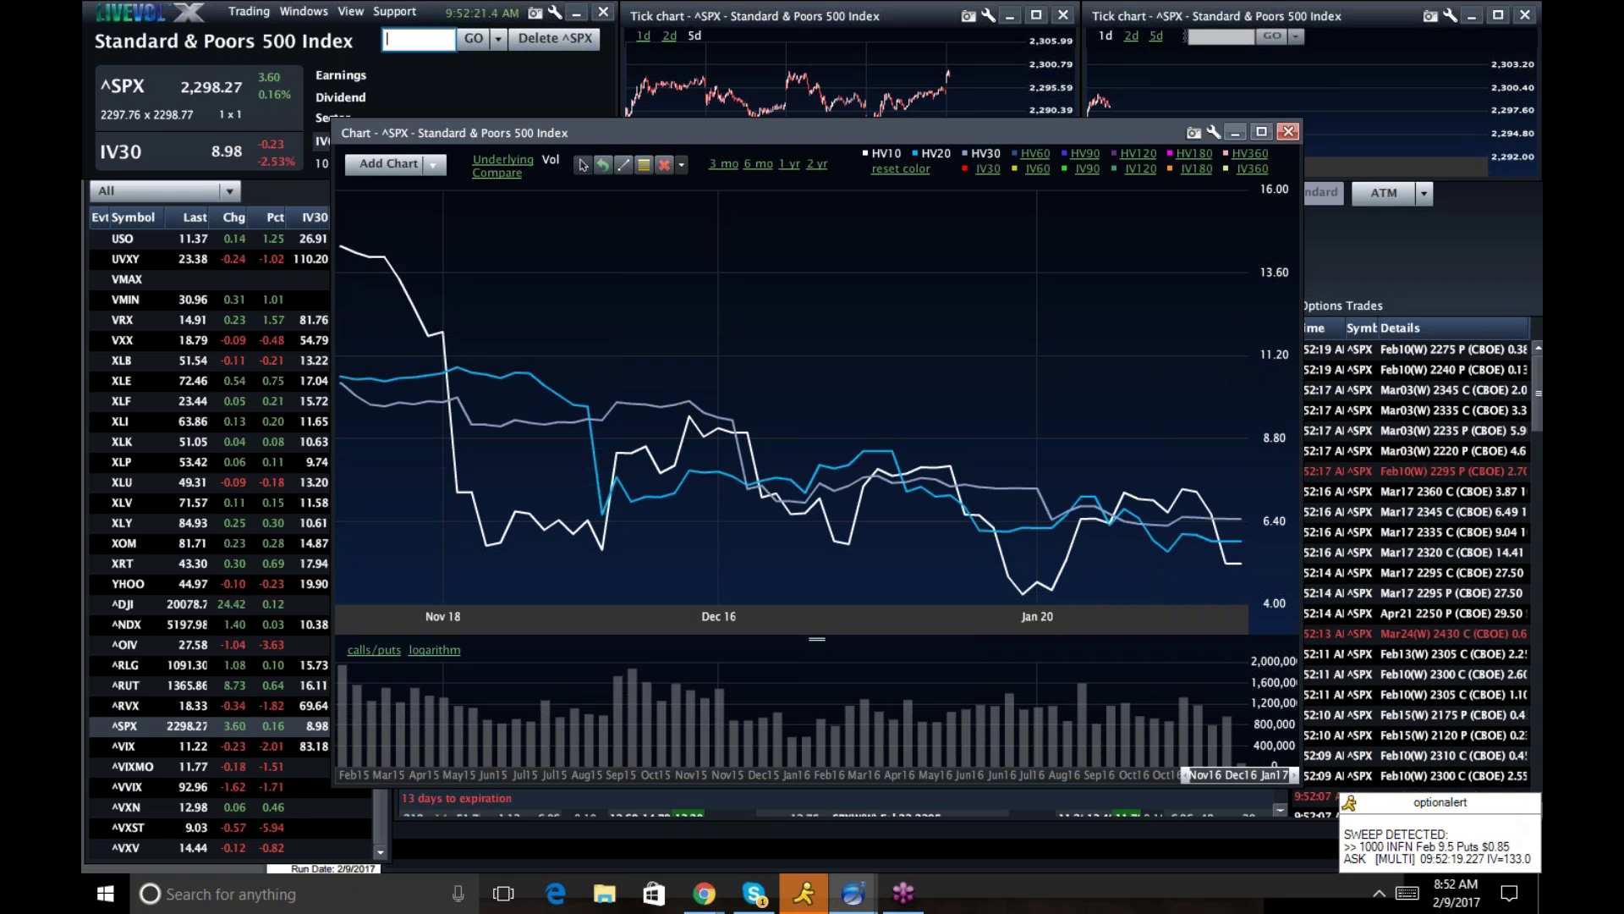
click(1054, 156)
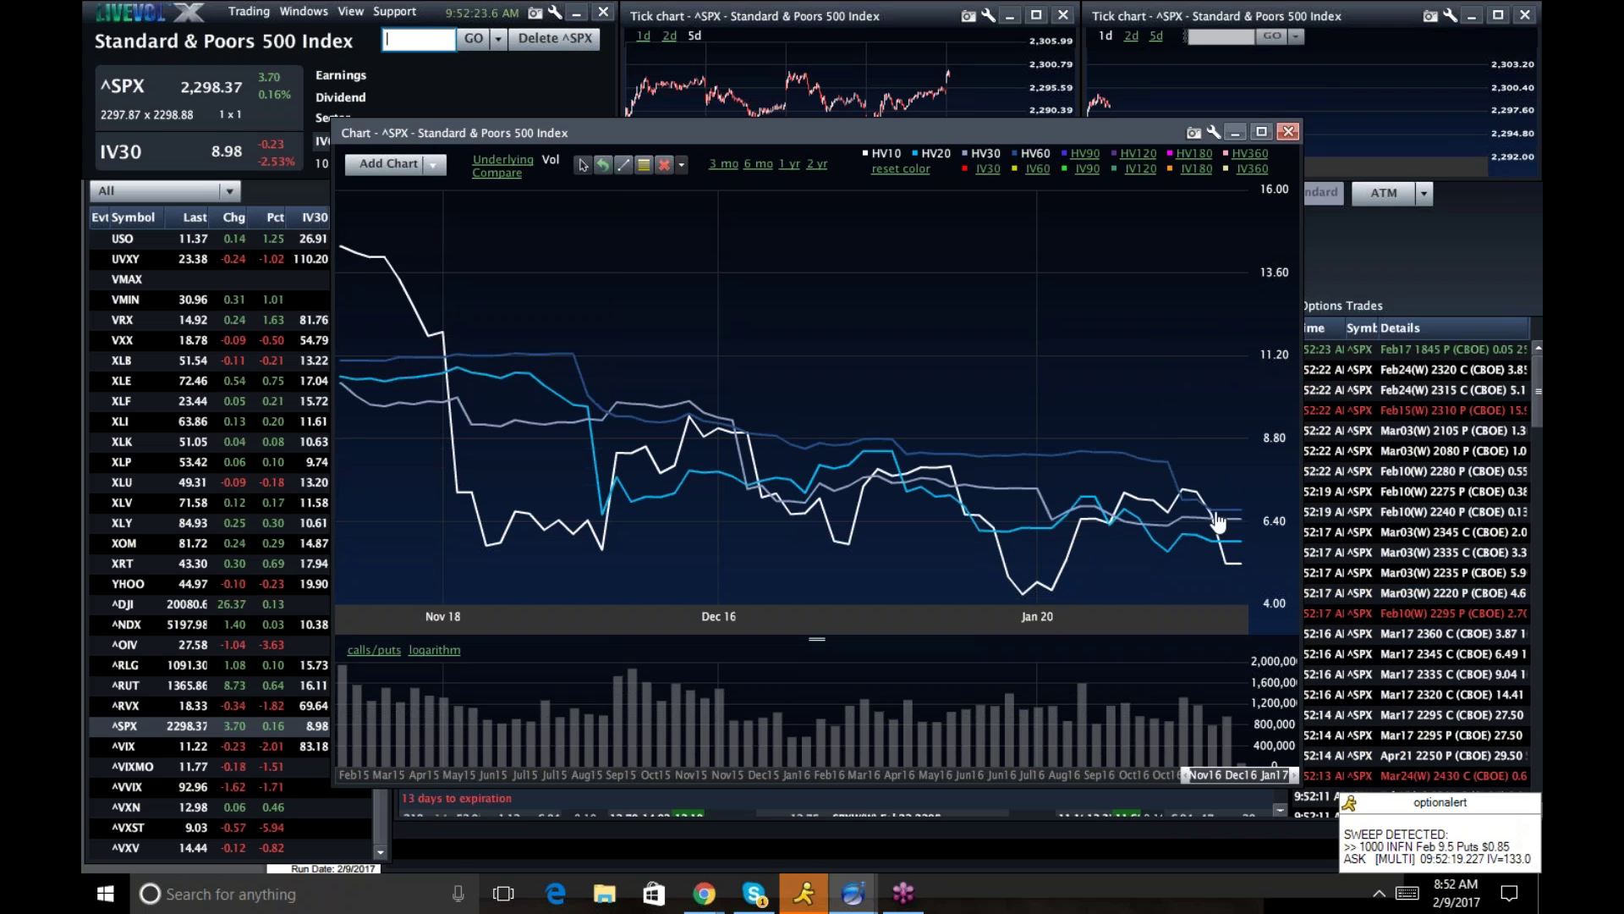
mouse_move(1234, 557)
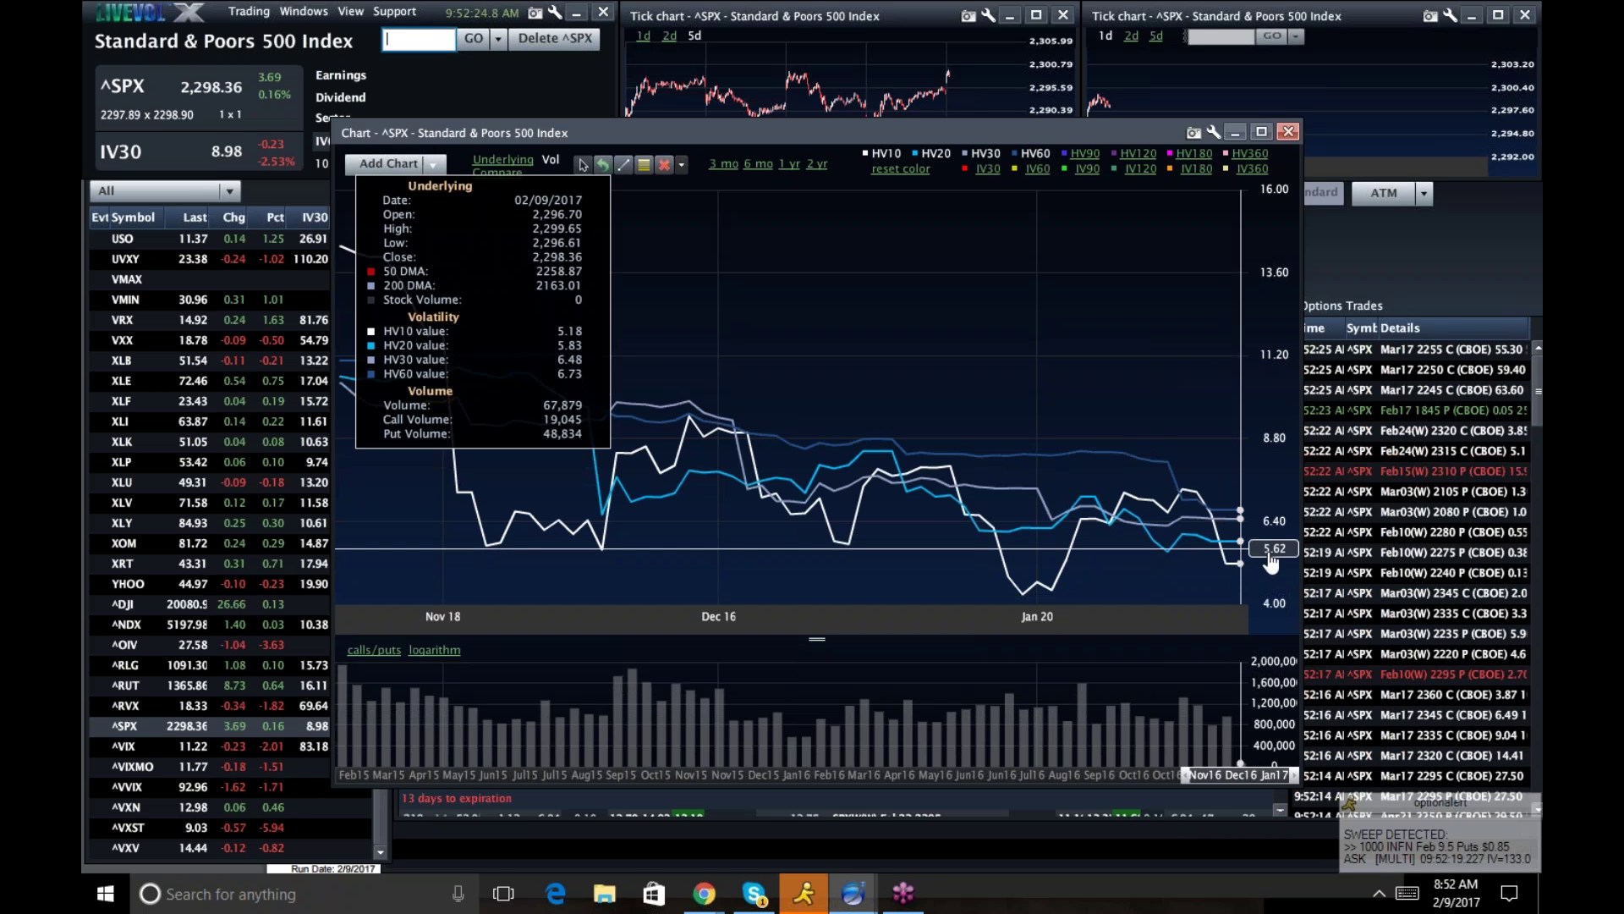
click(1089, 155)
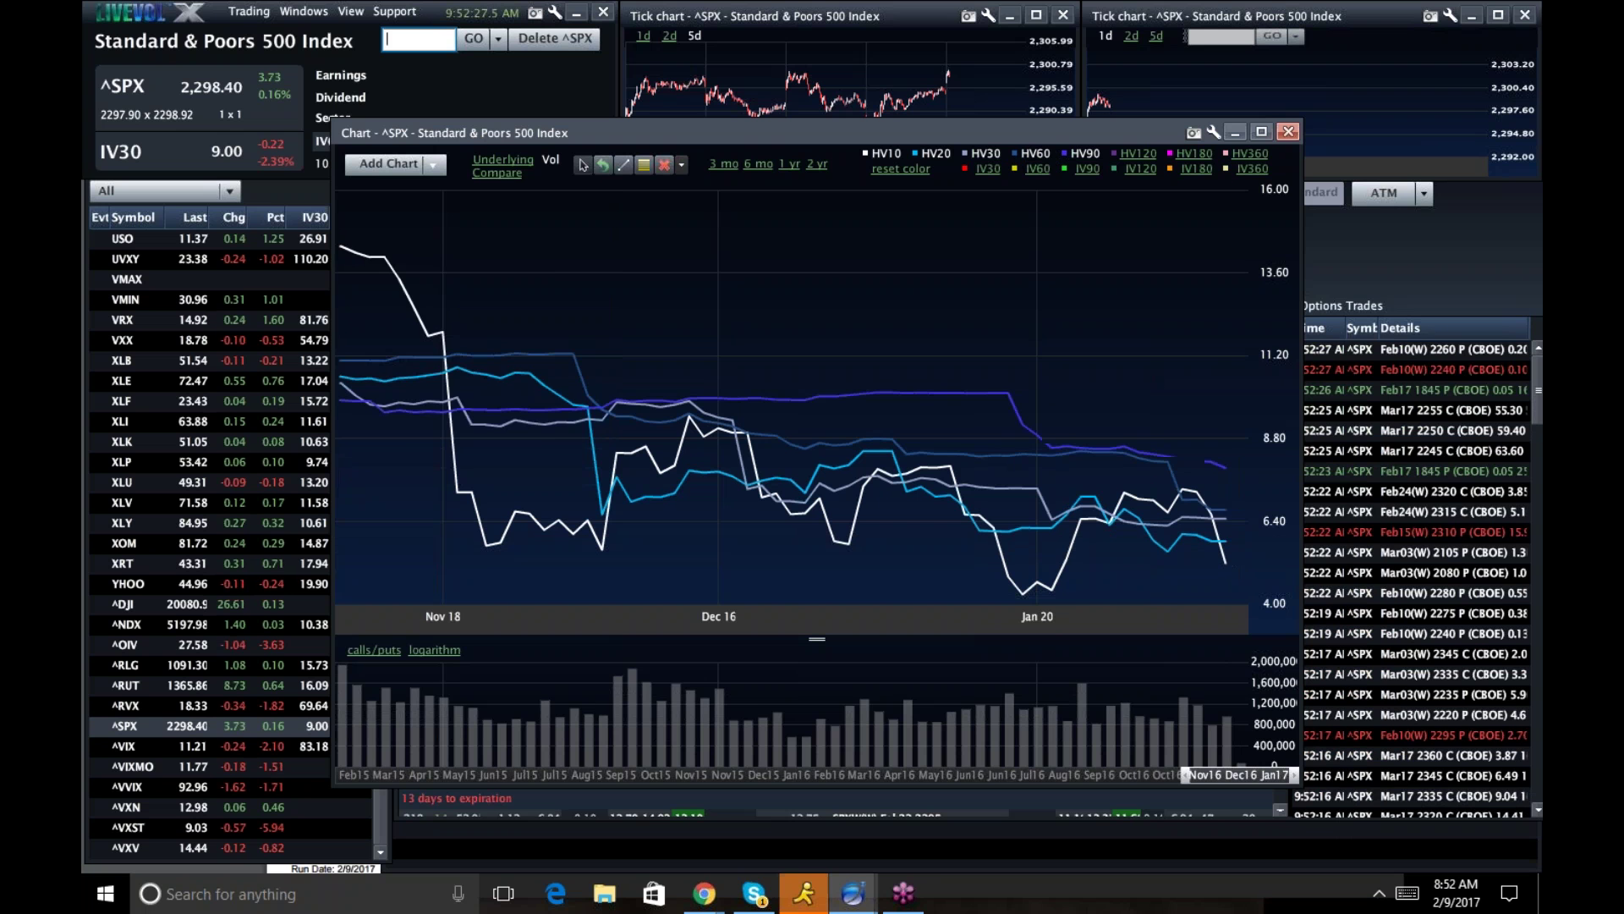
mouse_move(1271, 546)
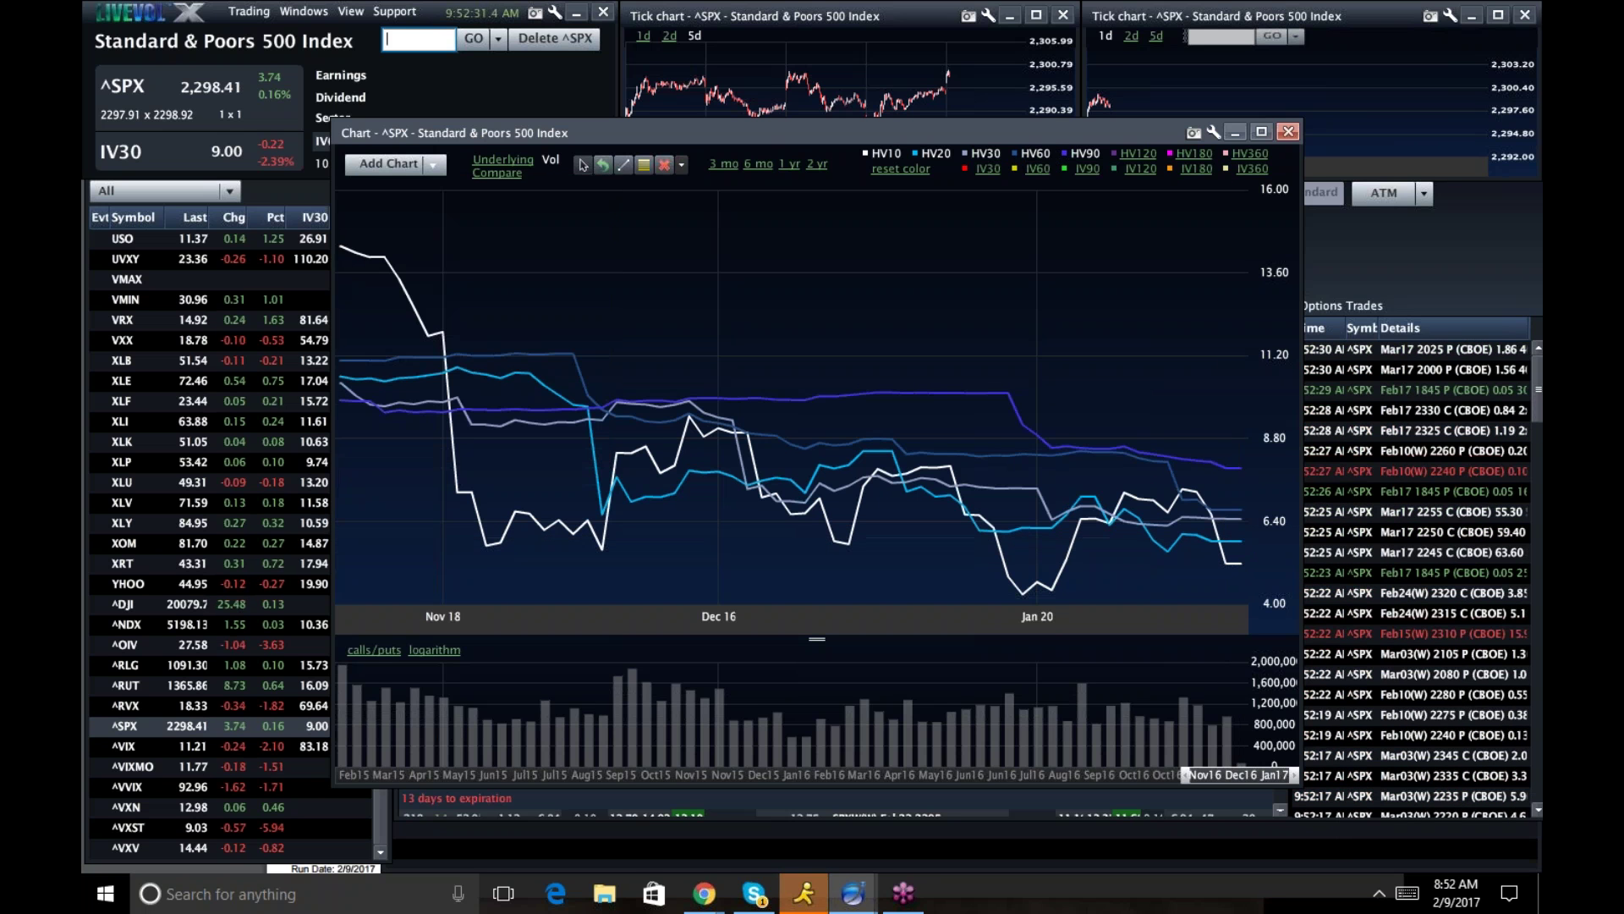
Remove HV90, HV60 and HV30 from the SPX volatility plot.
click(1090, 154)
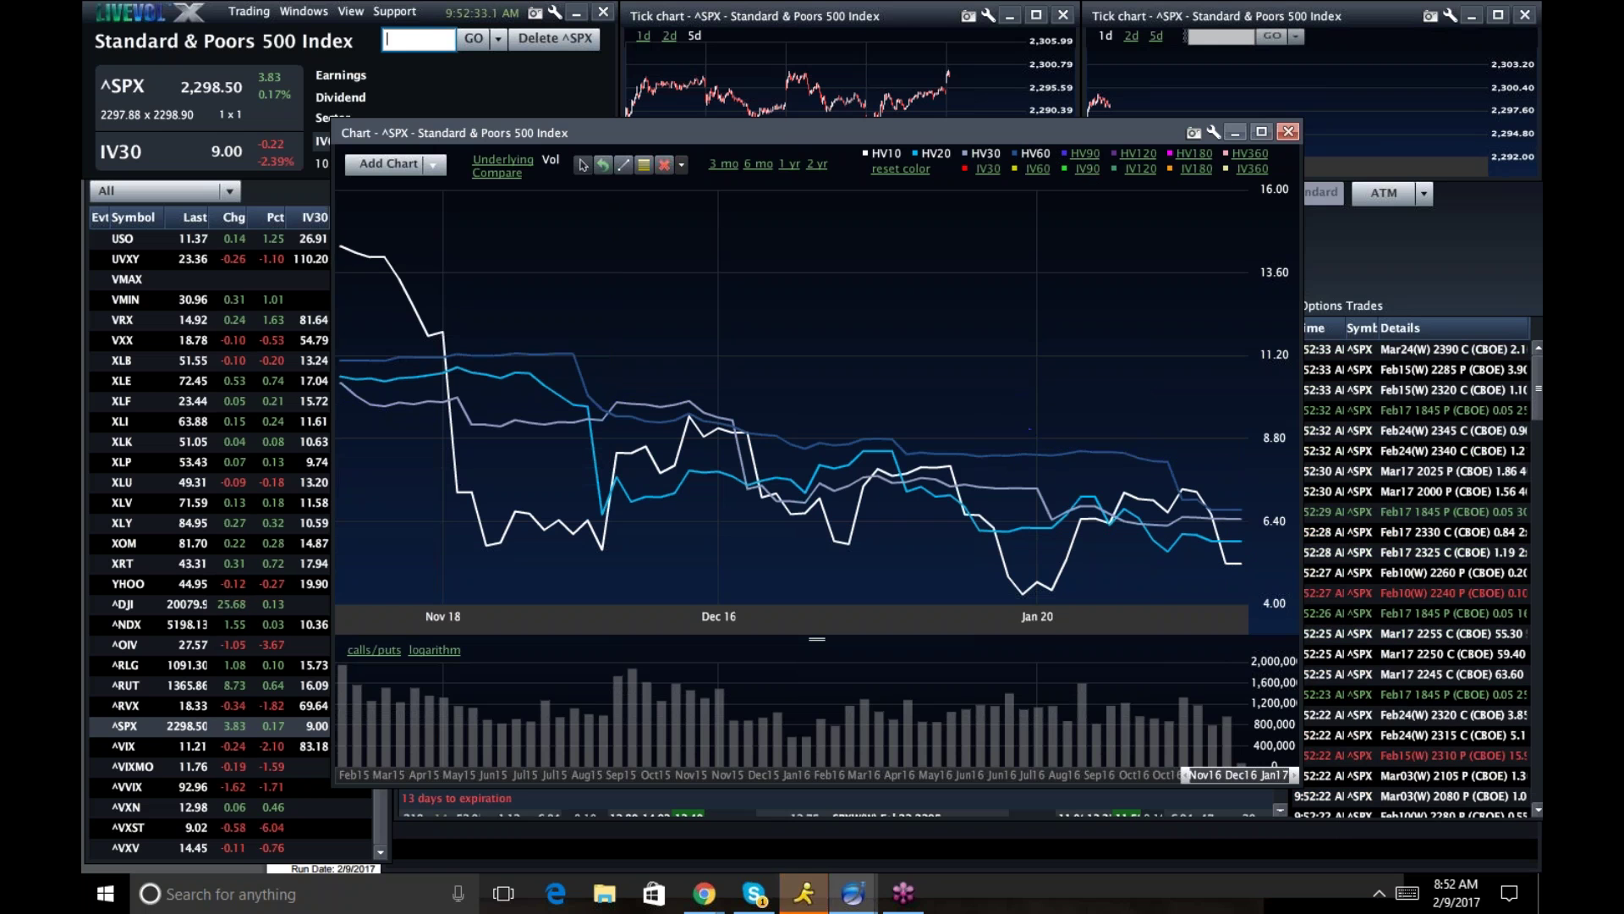
click(1035, 153)
click(985, 153)
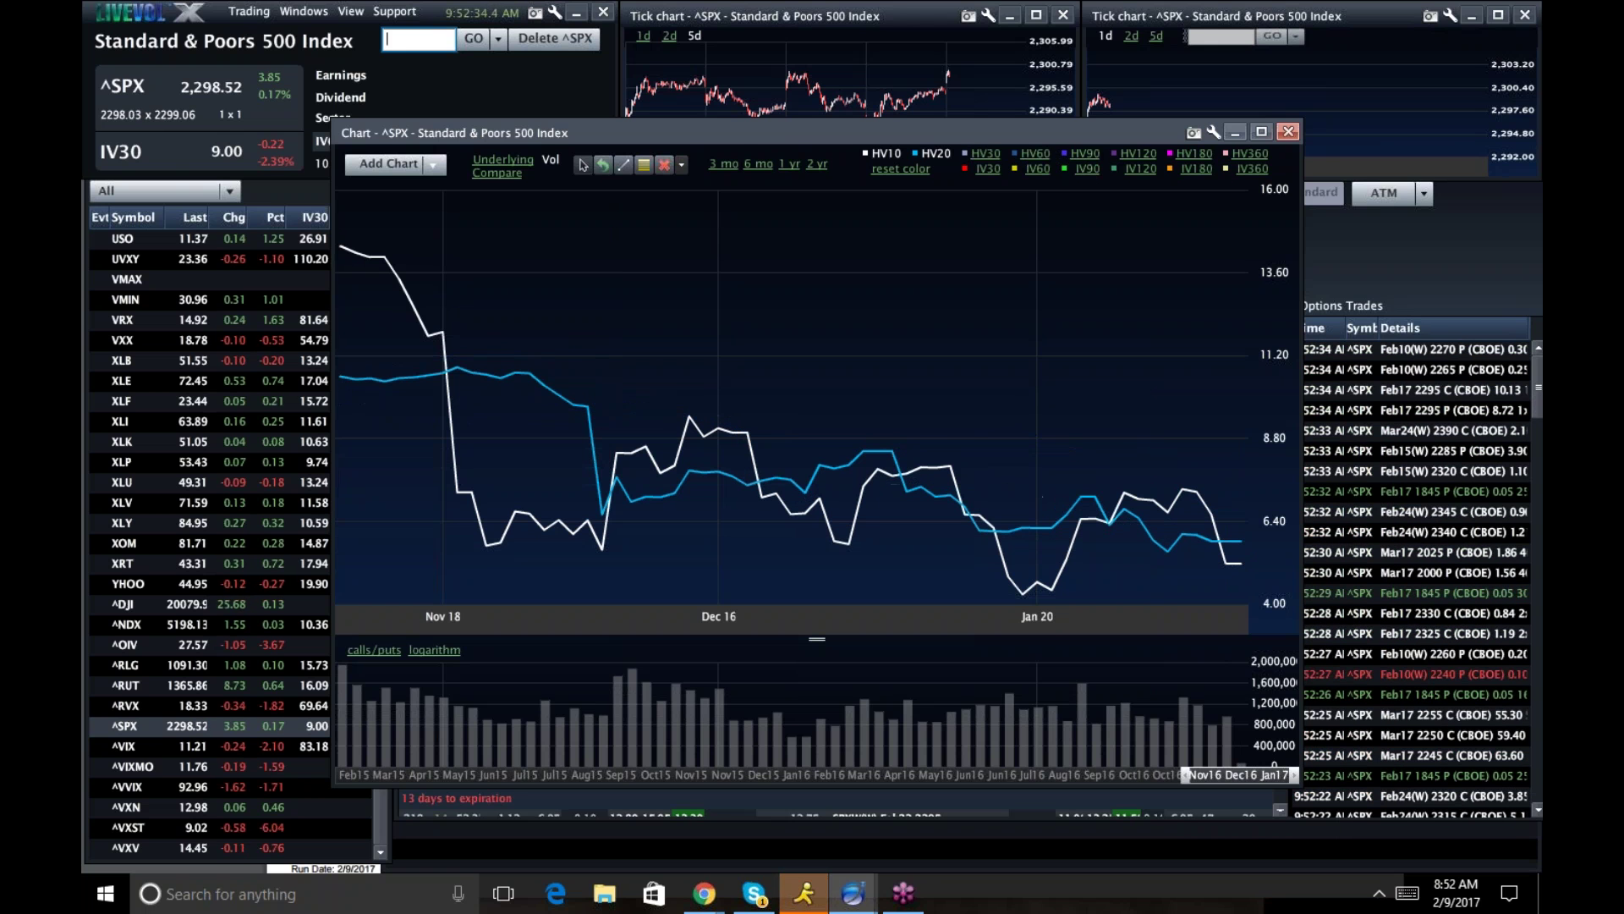
Plot IV30 without HV20 and HV10, and return the SPX chart to the underlying price view.
click(987, 168)
click(938, 155)
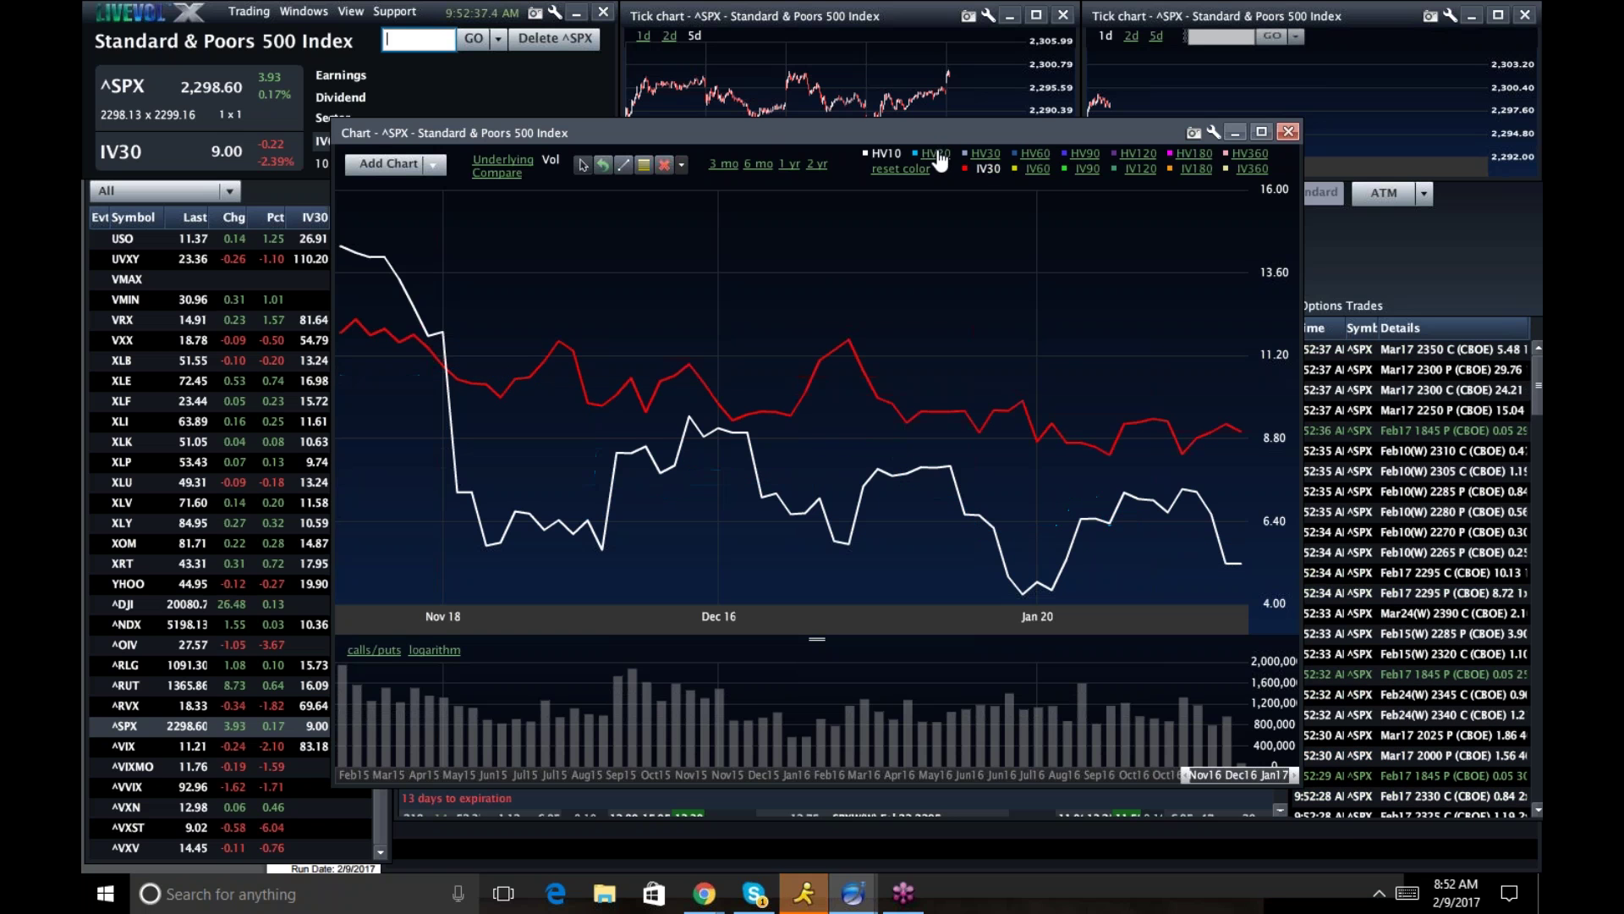
click(884, 153)
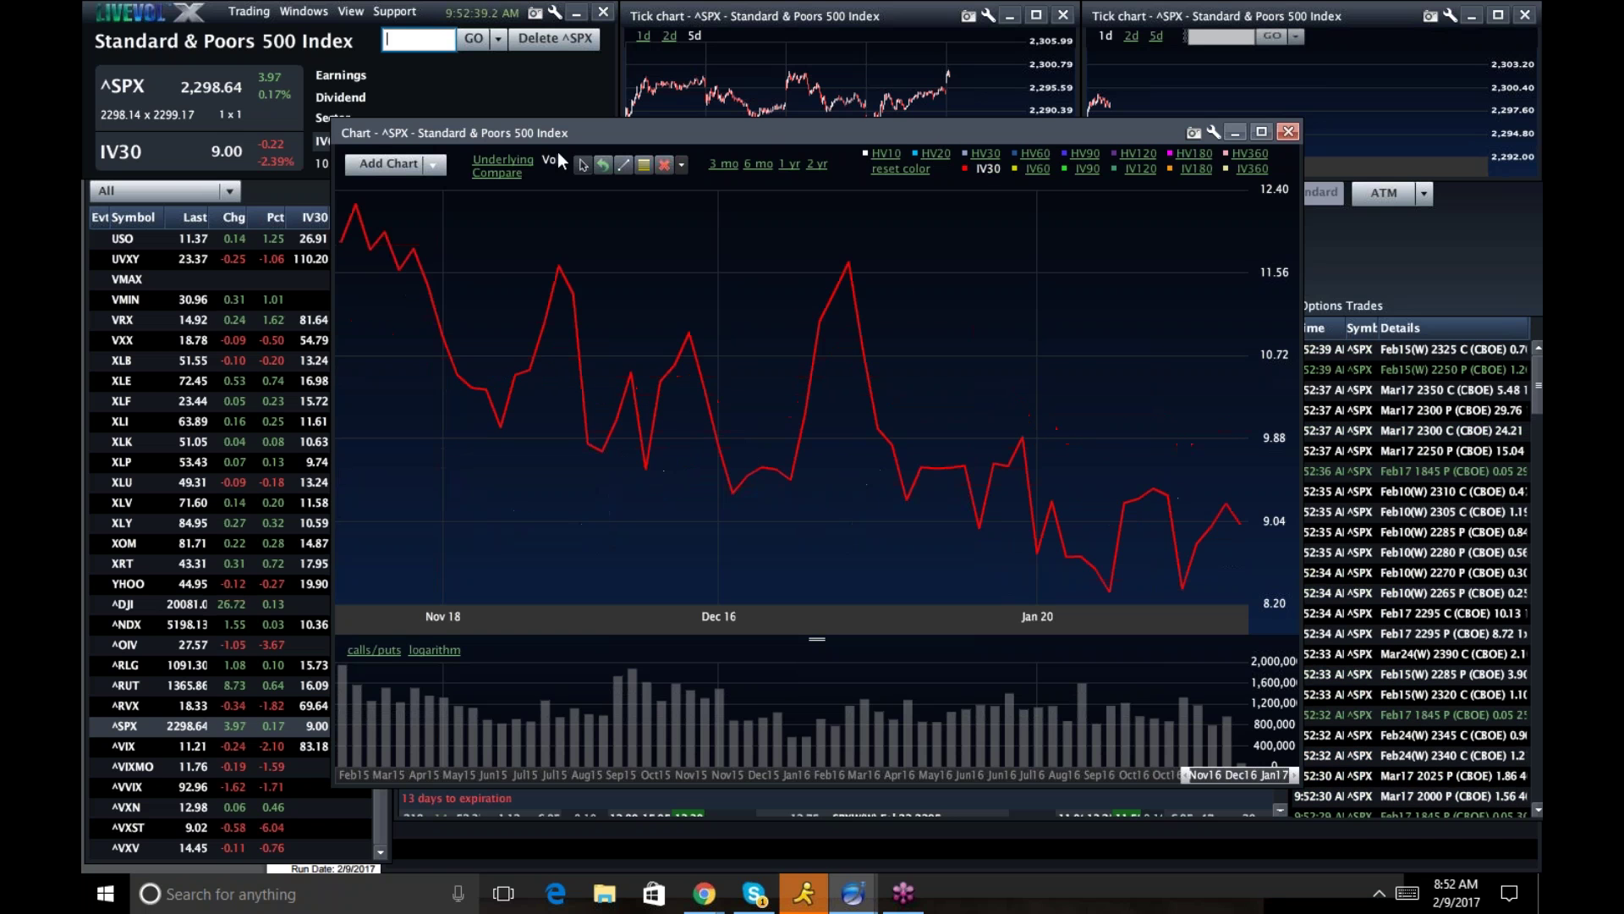
click(503, 159)
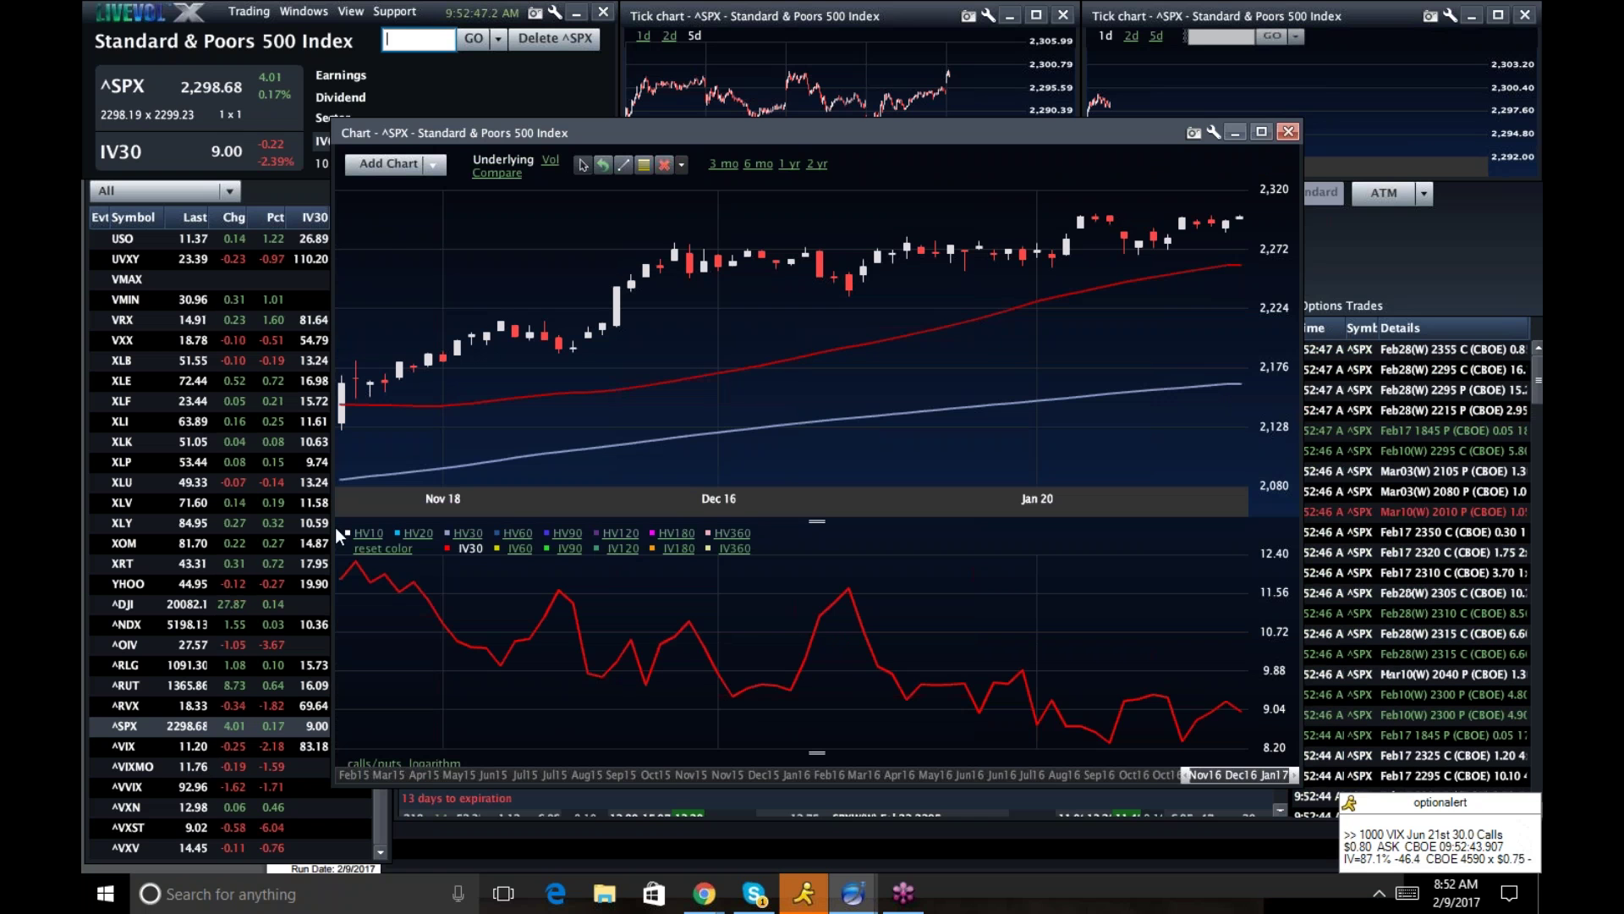
Load ^VIX in the chart and draw a rising trend line from IV30's late-January low to about 86 at the latest date.
click(282, 192)
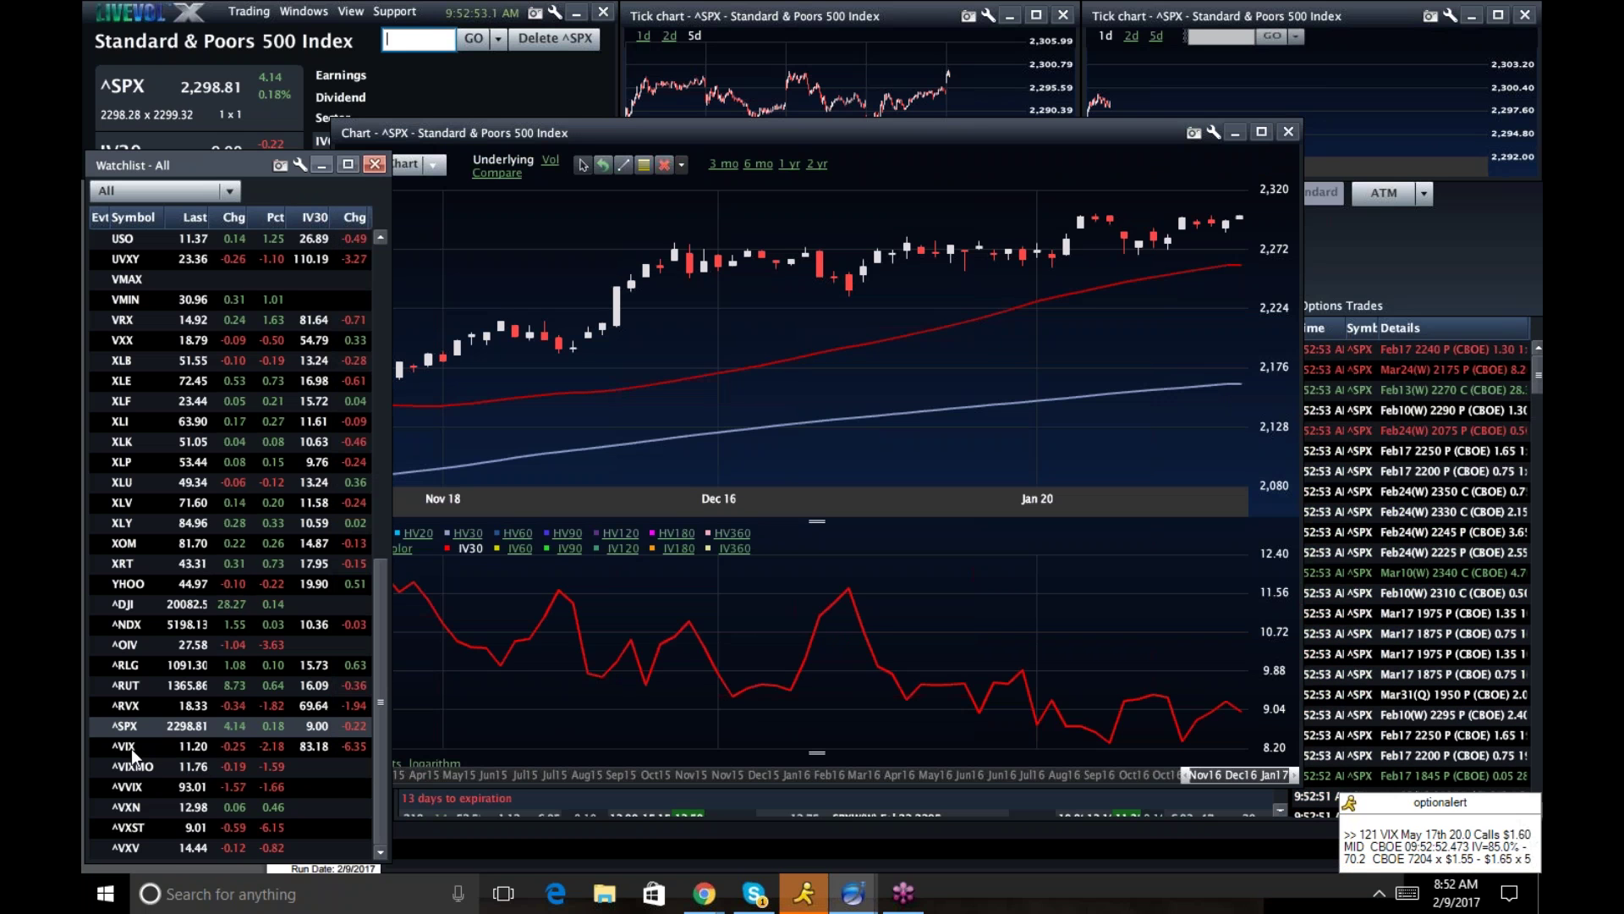
click(233, 746)
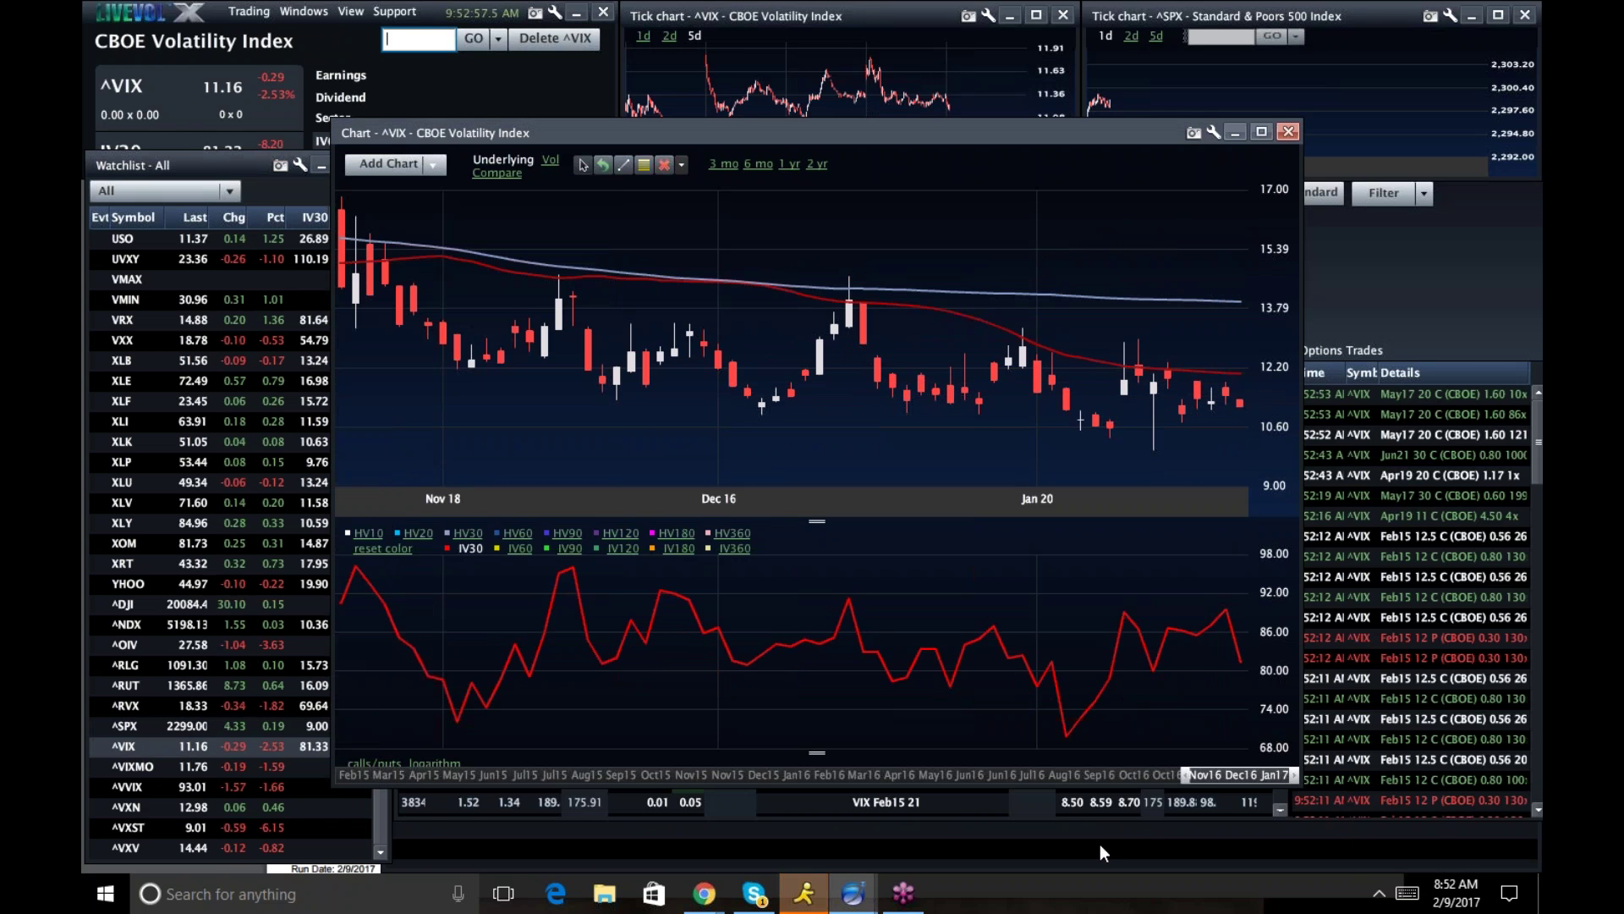
click(626, 166)
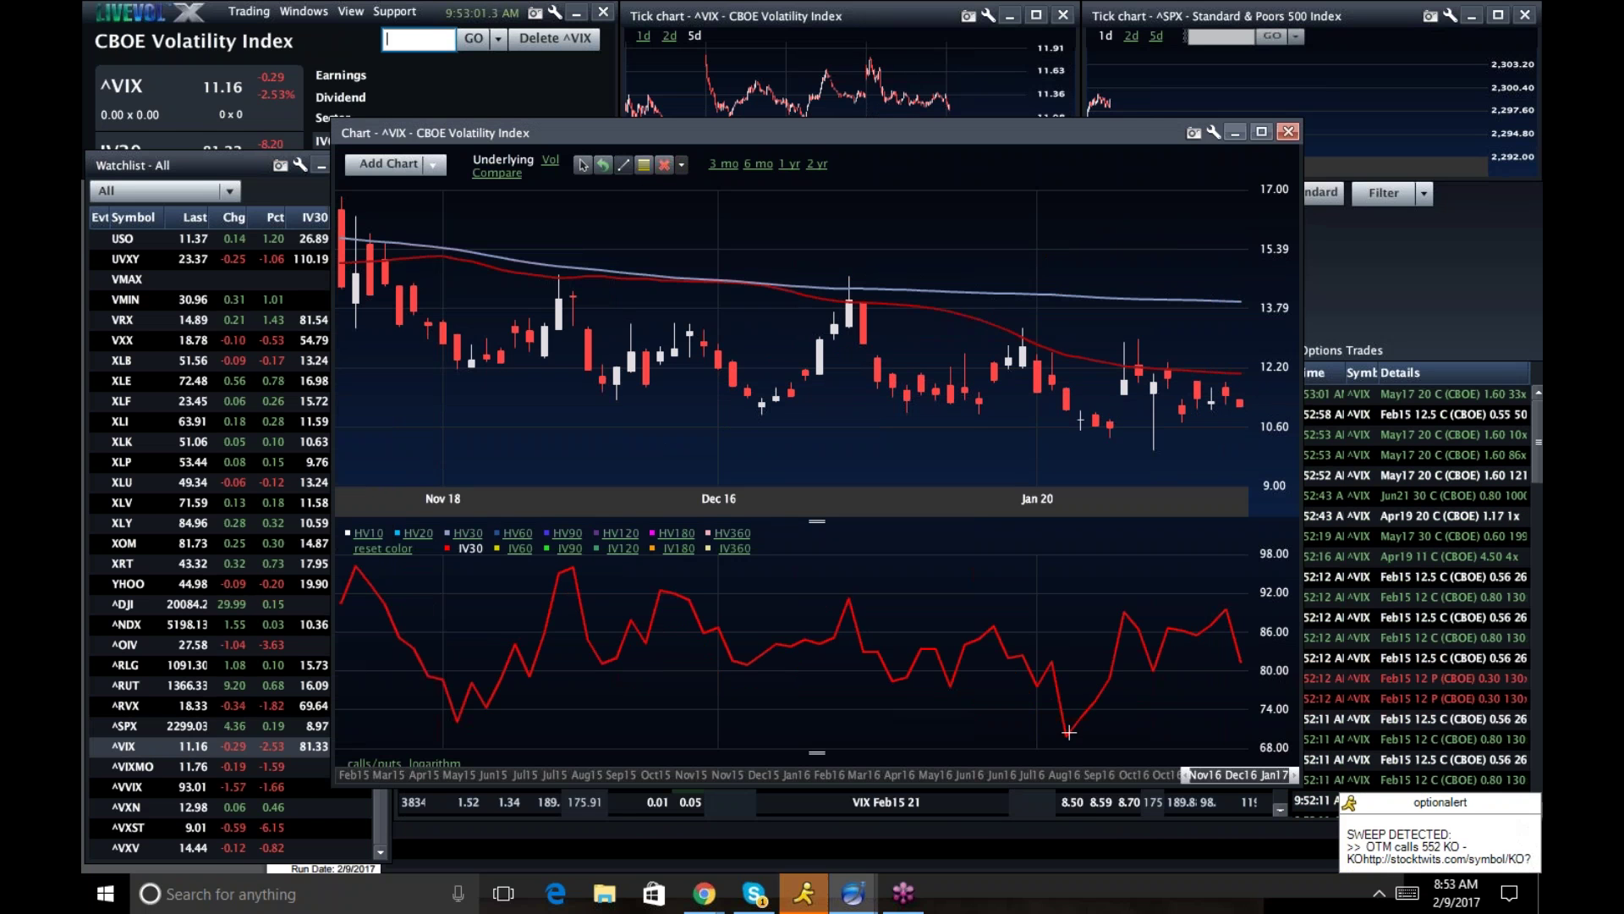
mouse_move(1068, 733)
mouse_down()
mouse_move(1176, 689)
mouse_move(1239, 633)
mouse_up()
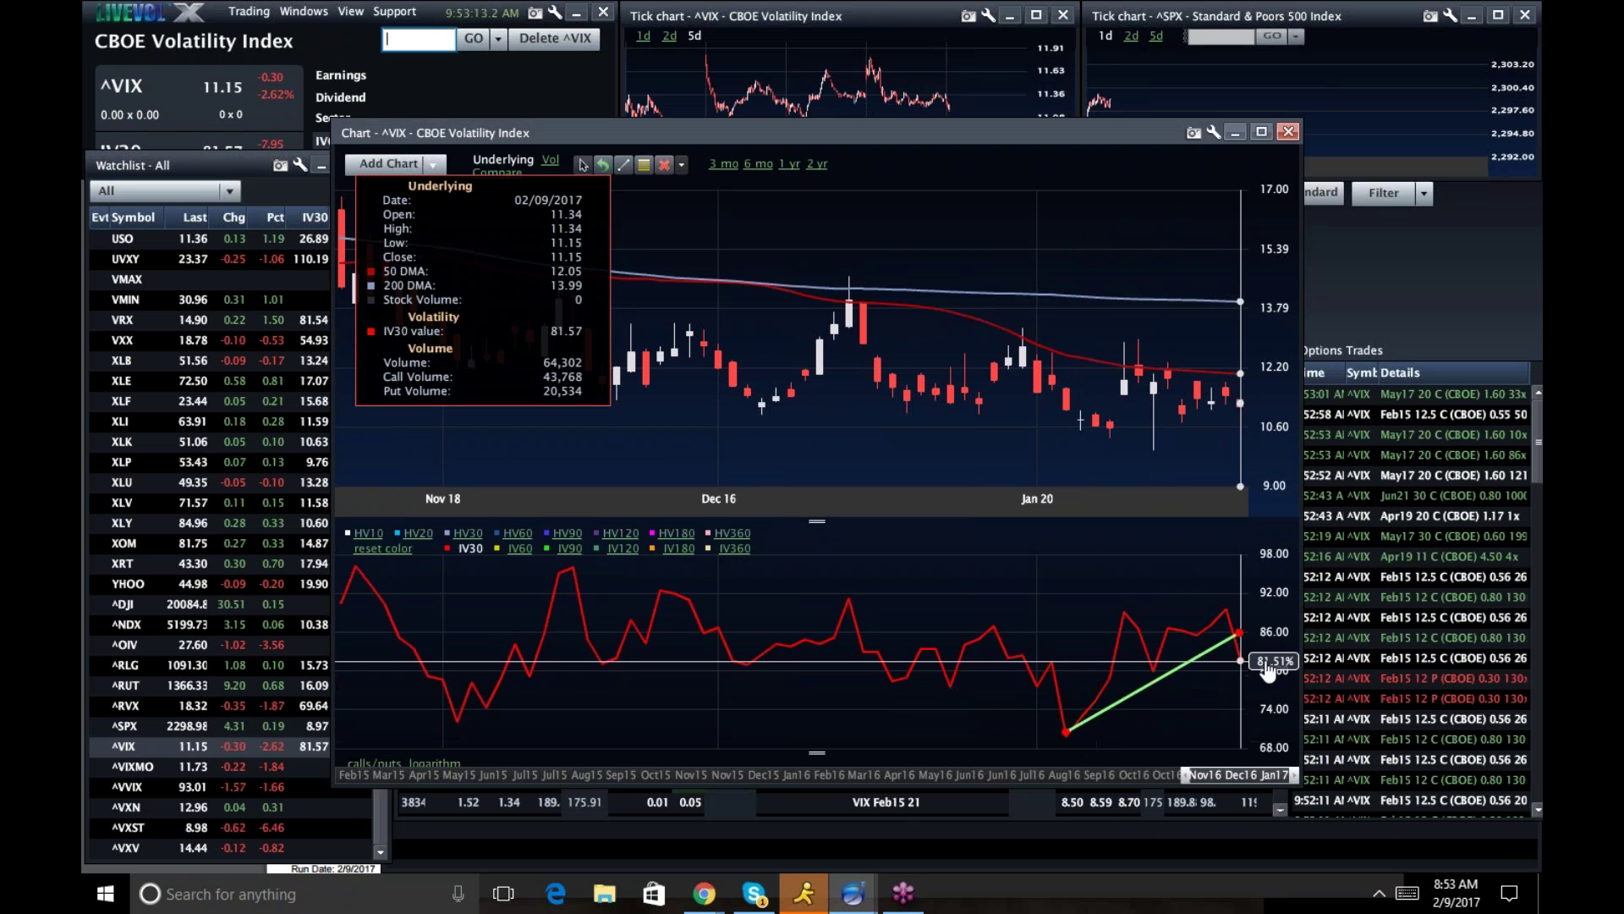
Load the VVIX index by its symbol and bring its chart fully into view.
click(429, 41)
text(v)
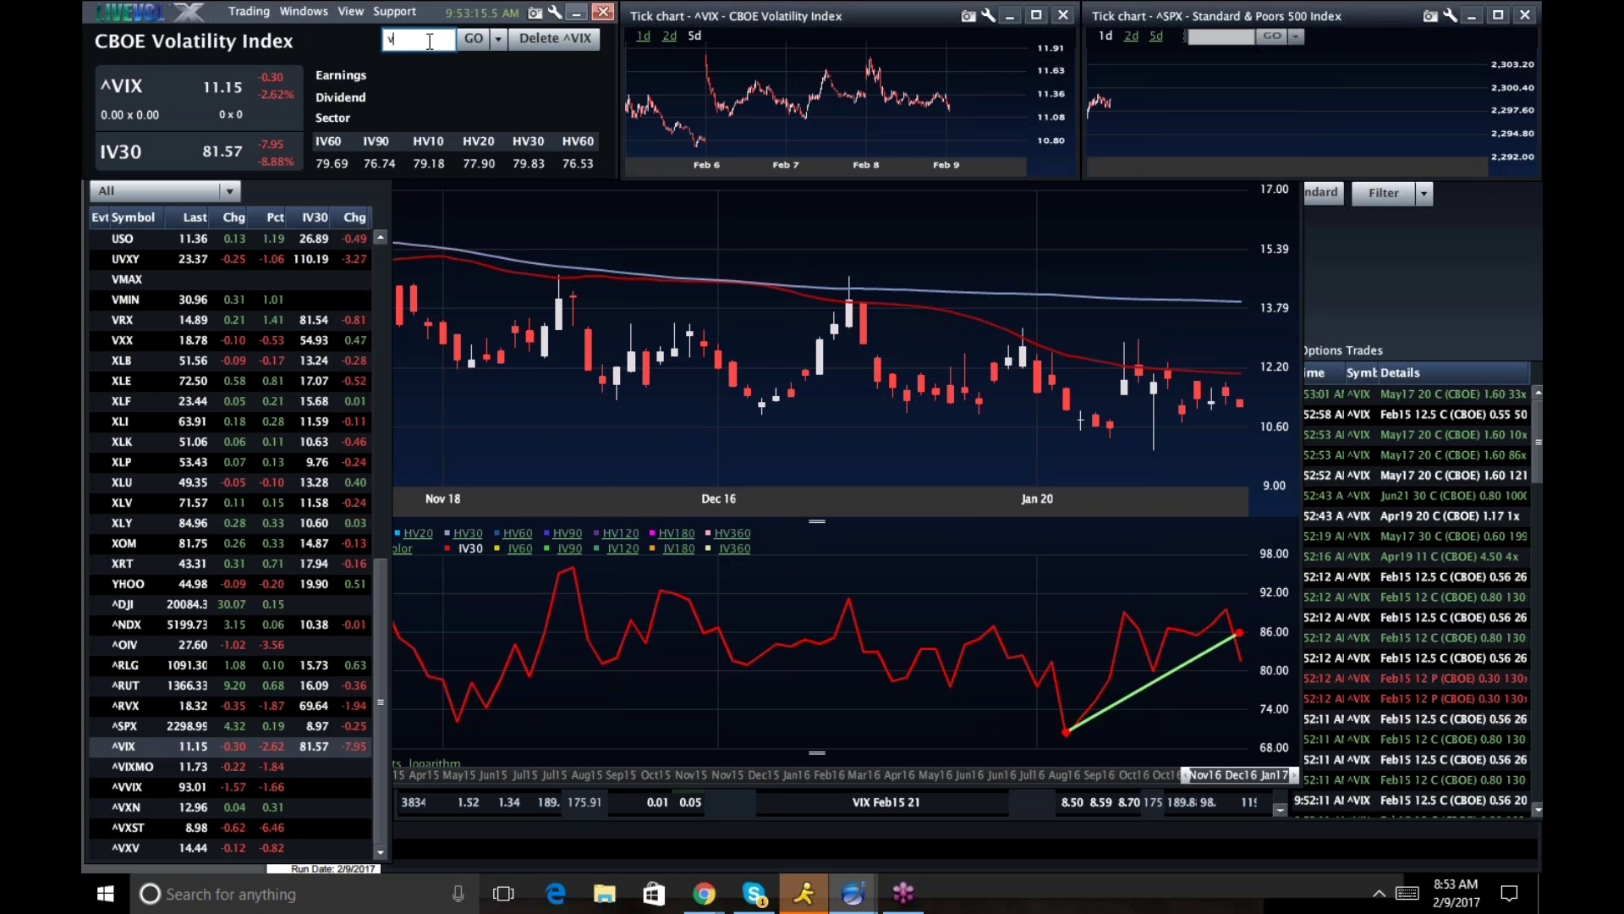
text(vix)
key(Return)
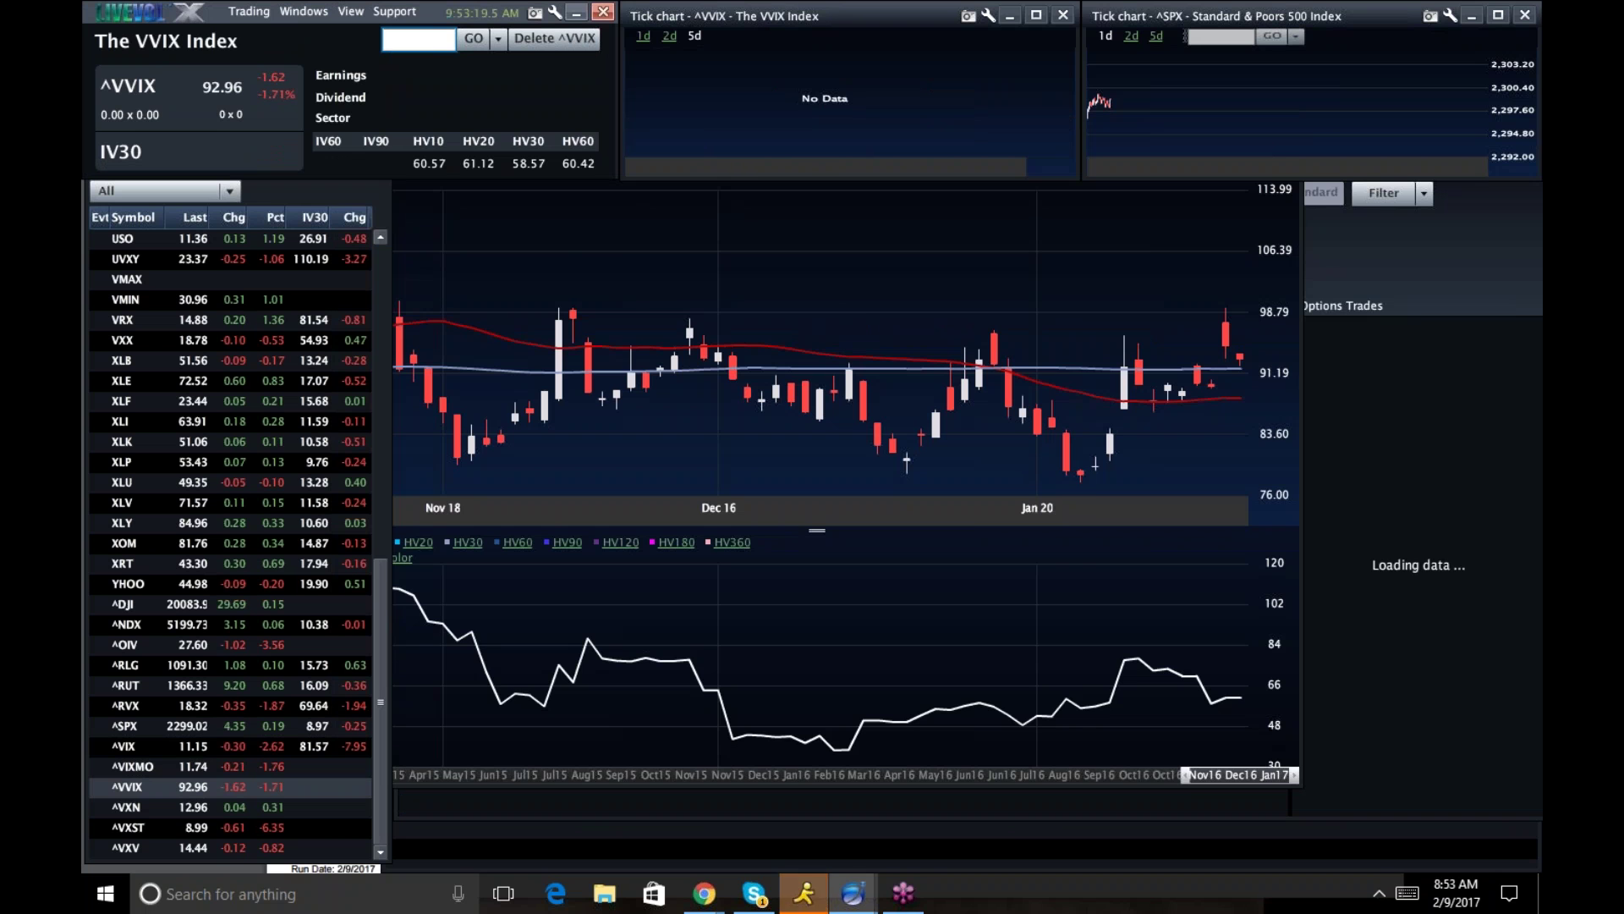
click(1096, 505)
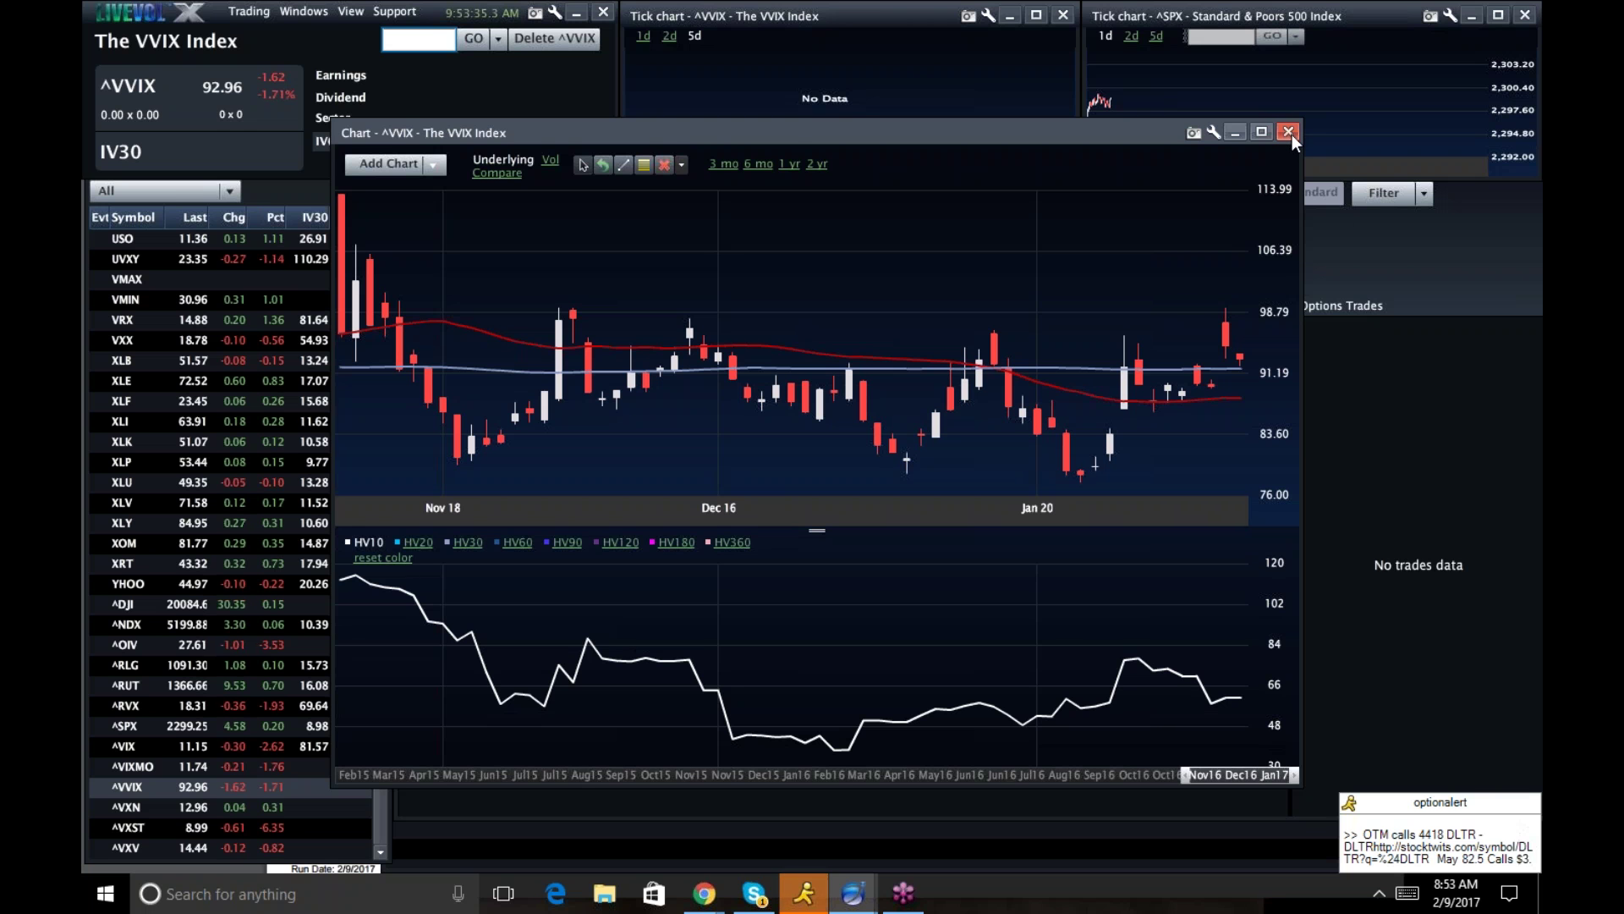
Bring the options chain forward, load ^SPX into it and set the strike filter to All.
click(1371, 254)
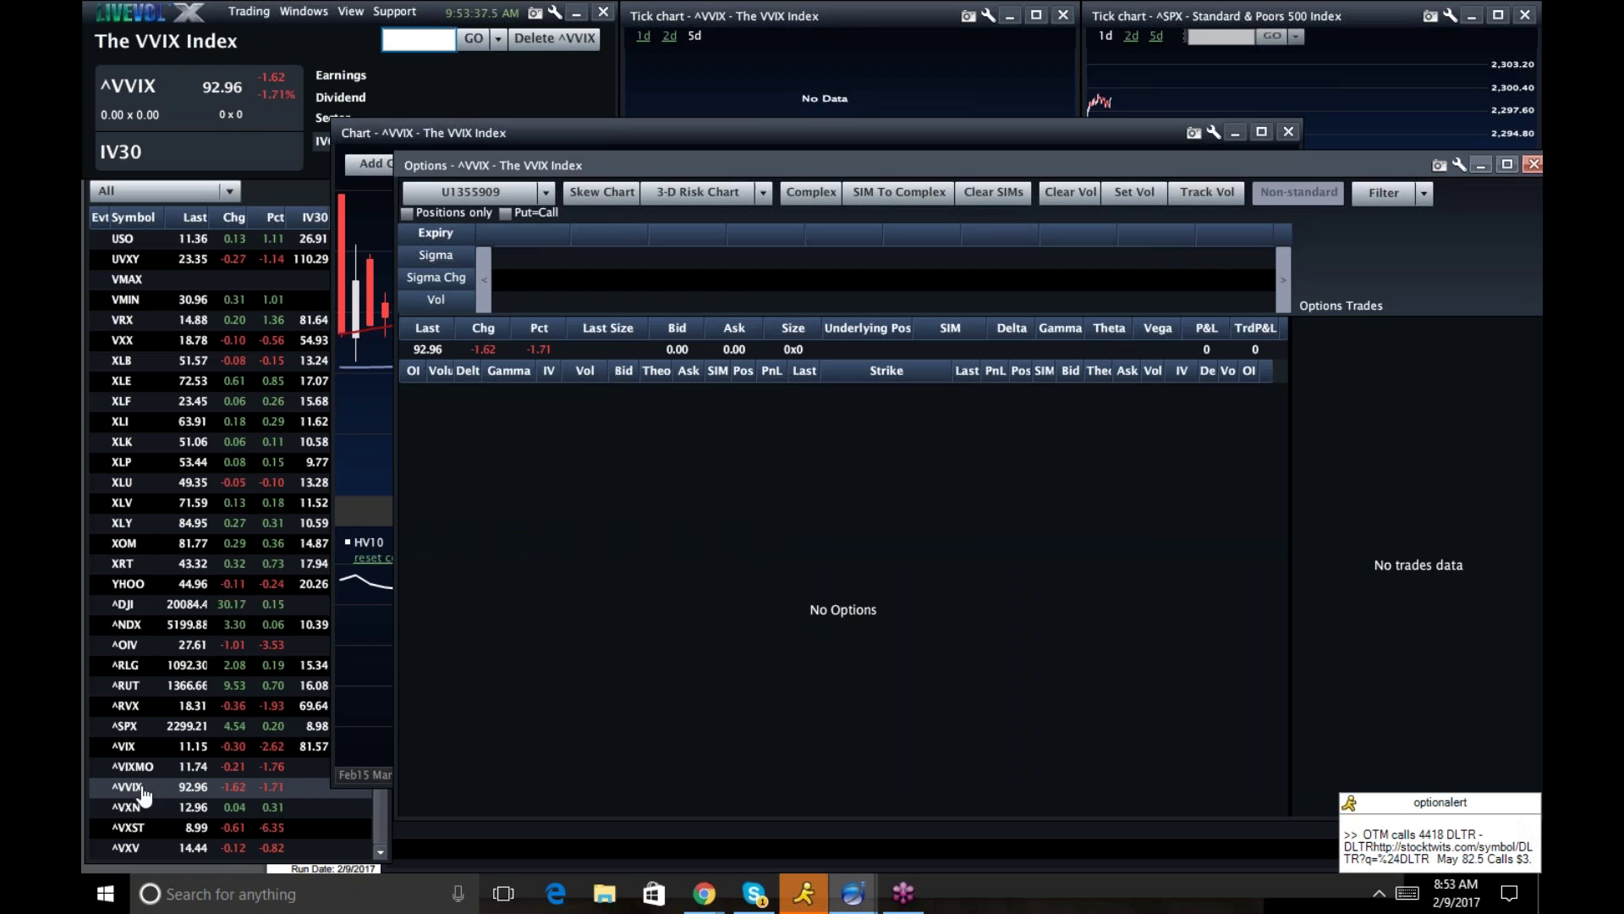
click(132, 727)
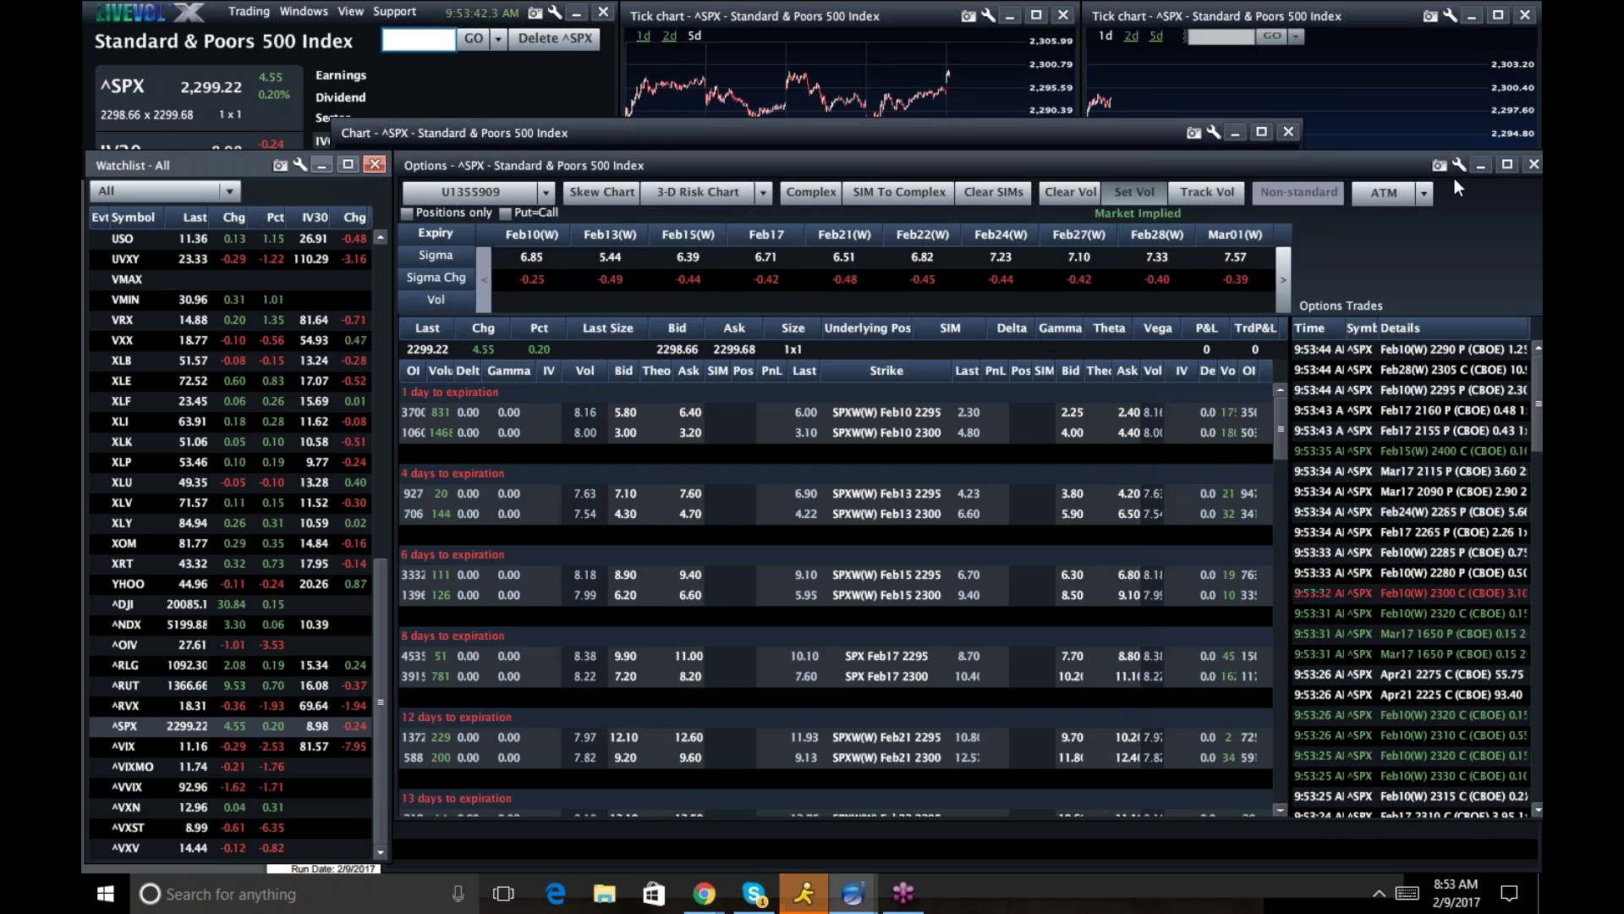
click(1425, 193)
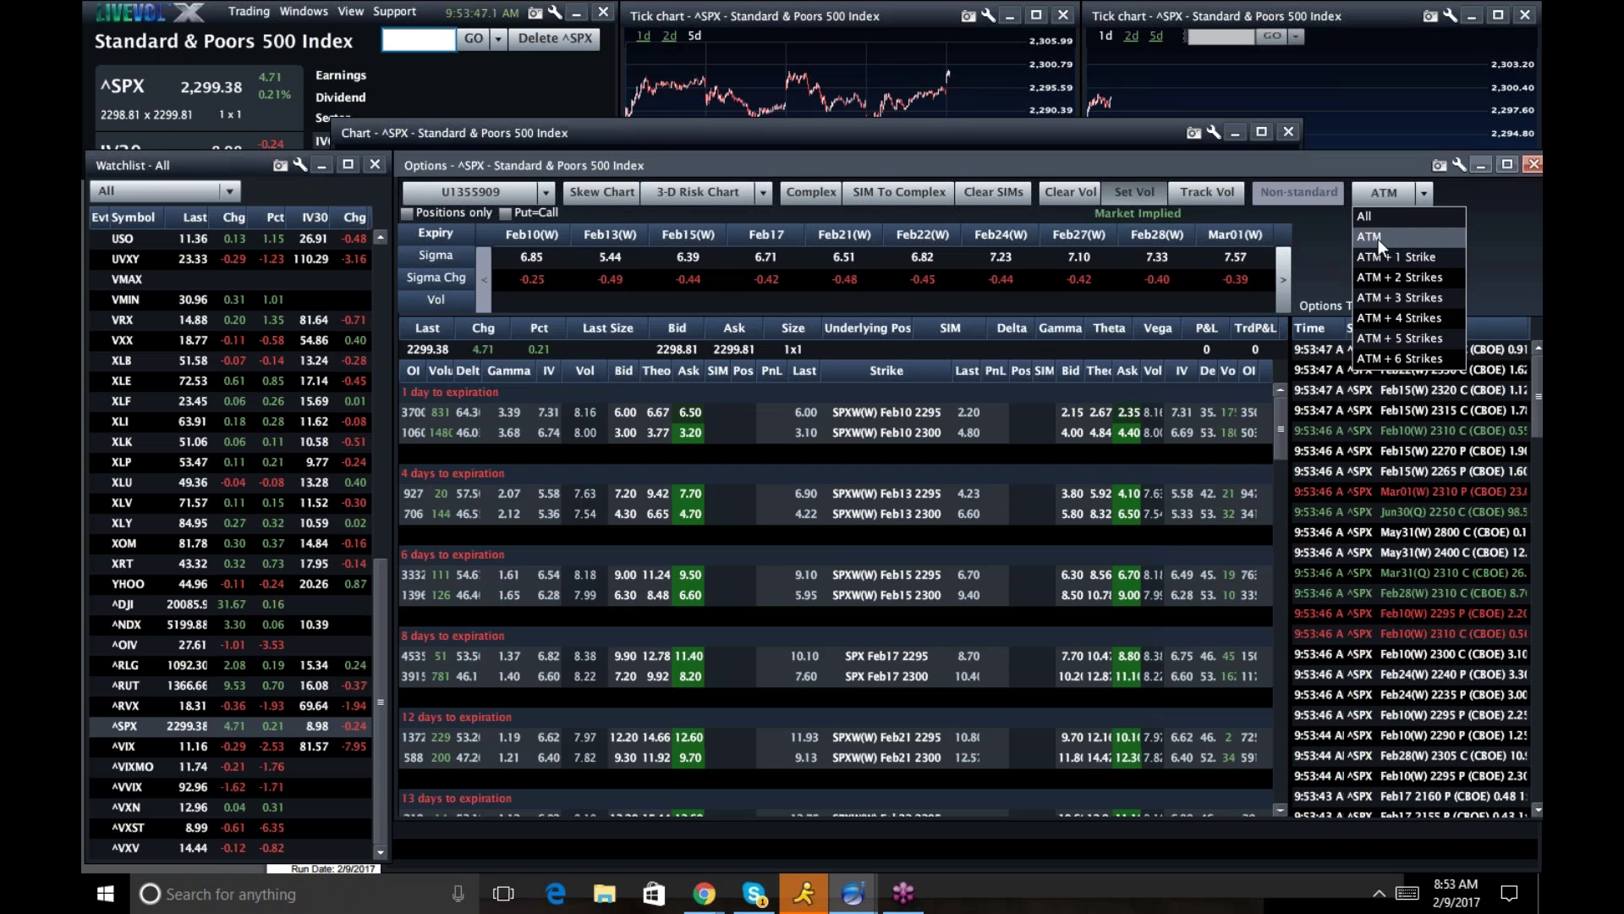
click(1375, 216)
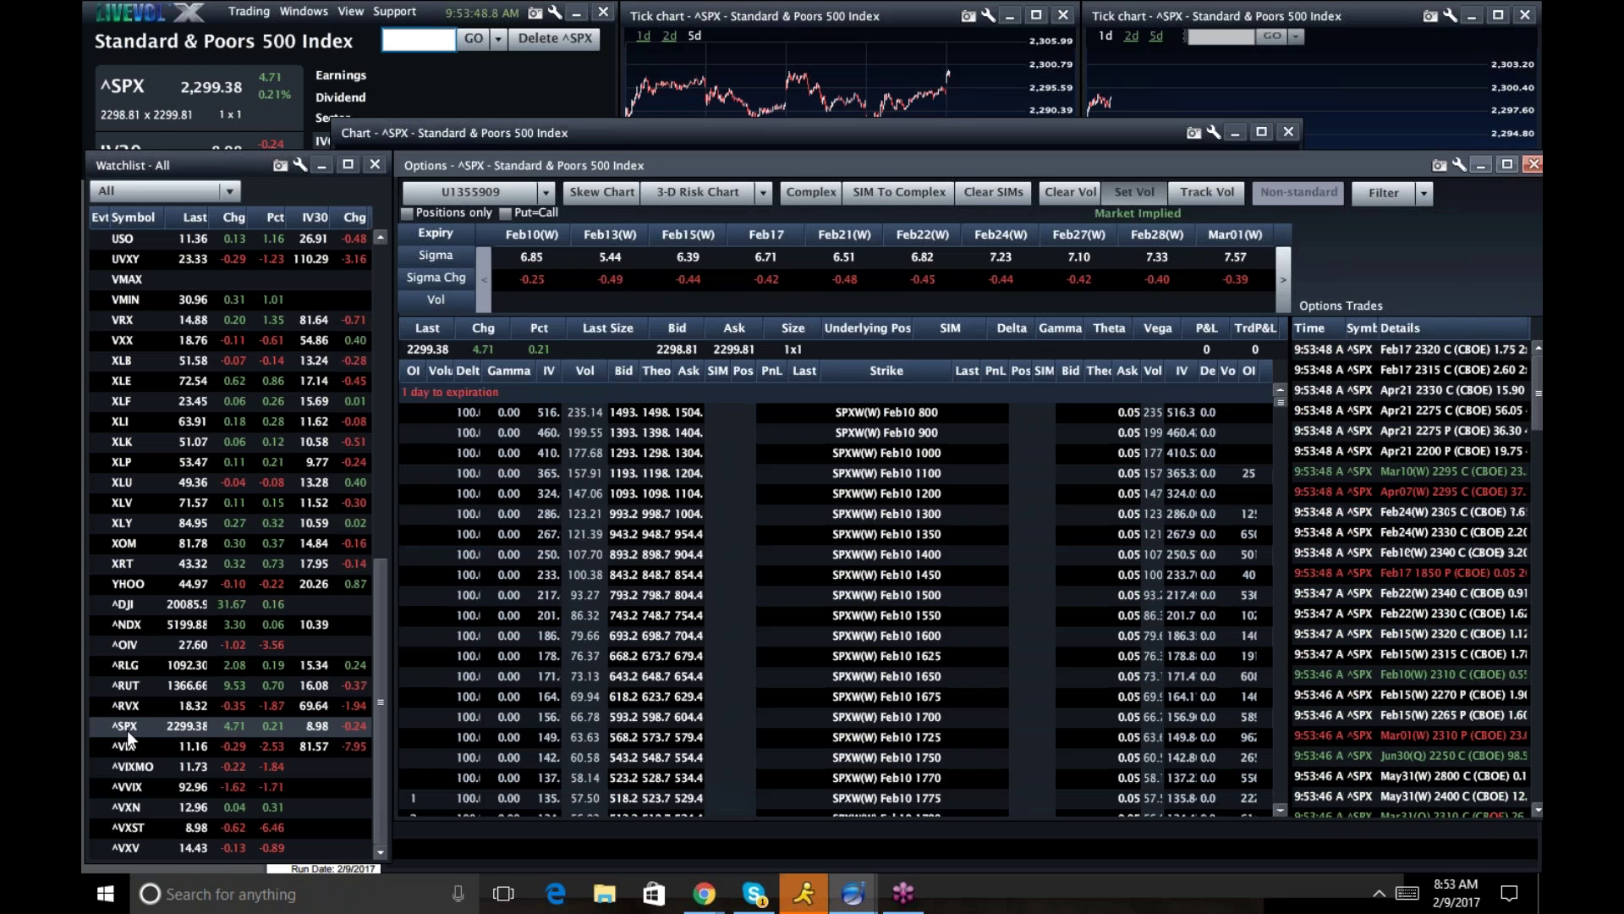
Load the ^VIX options chain and examine the futures prices across its expiries.
click(125, 746)
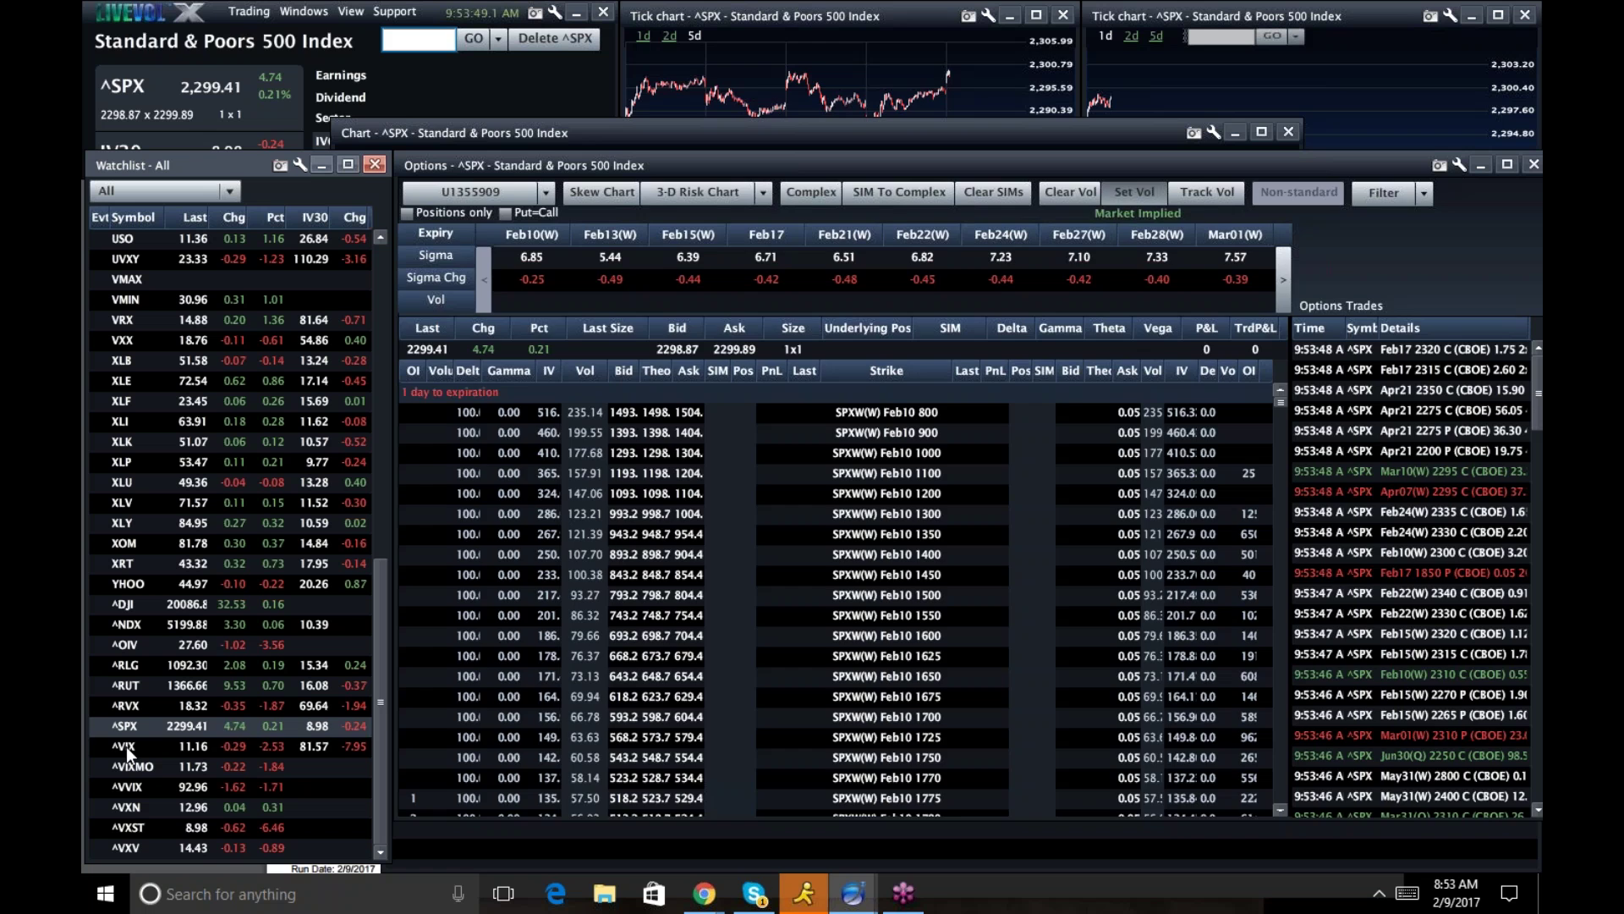
click(126, 746)
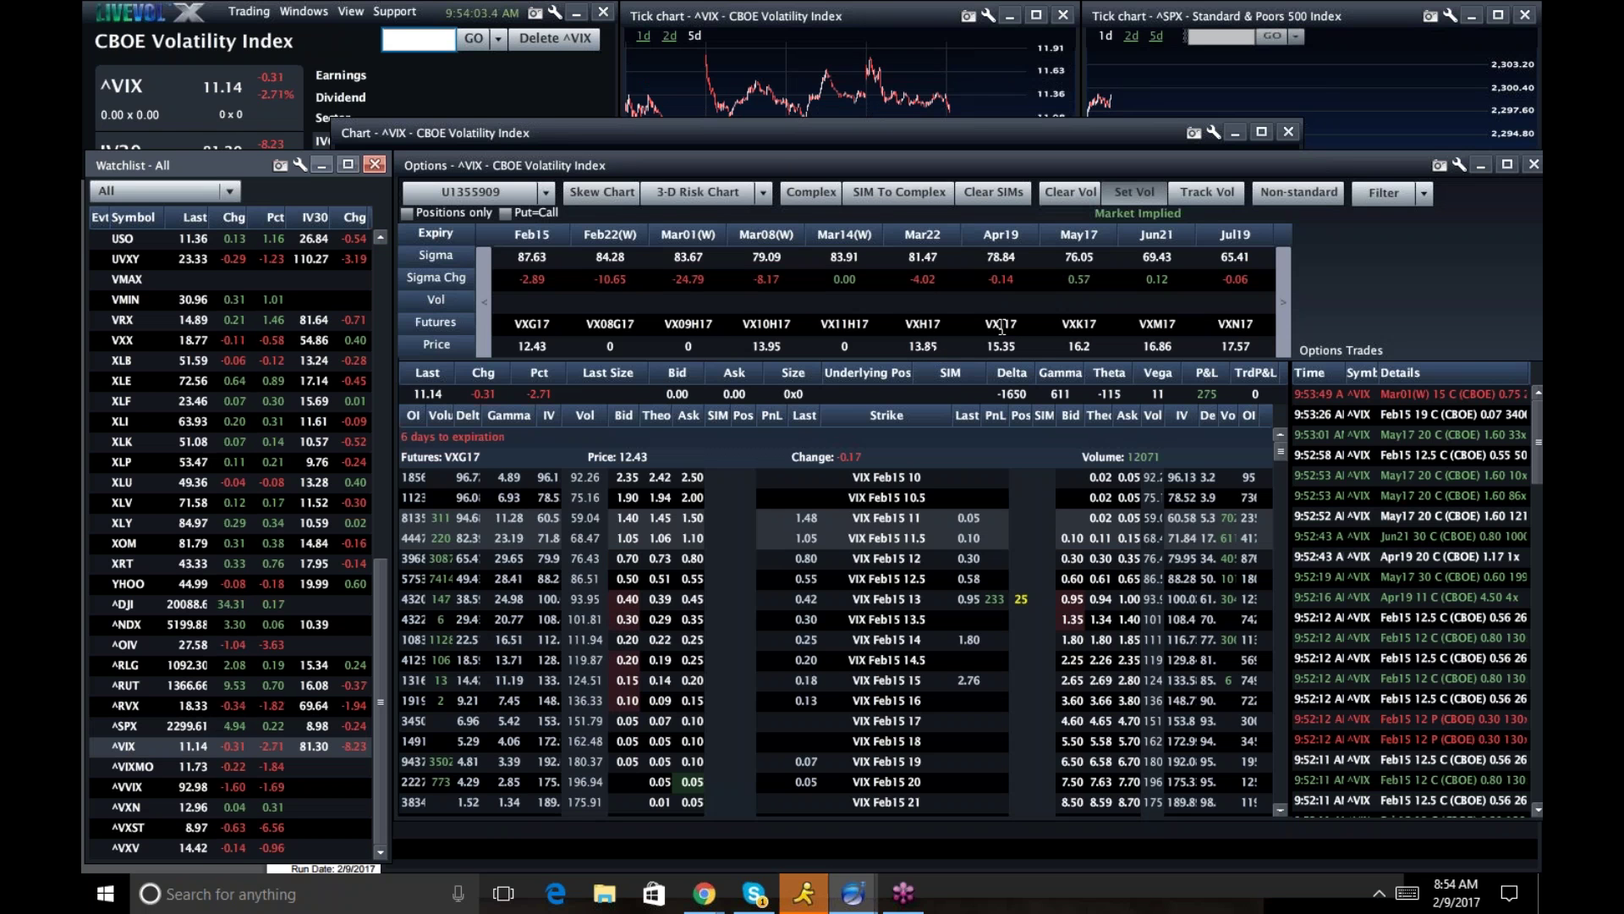
click(938, 347)
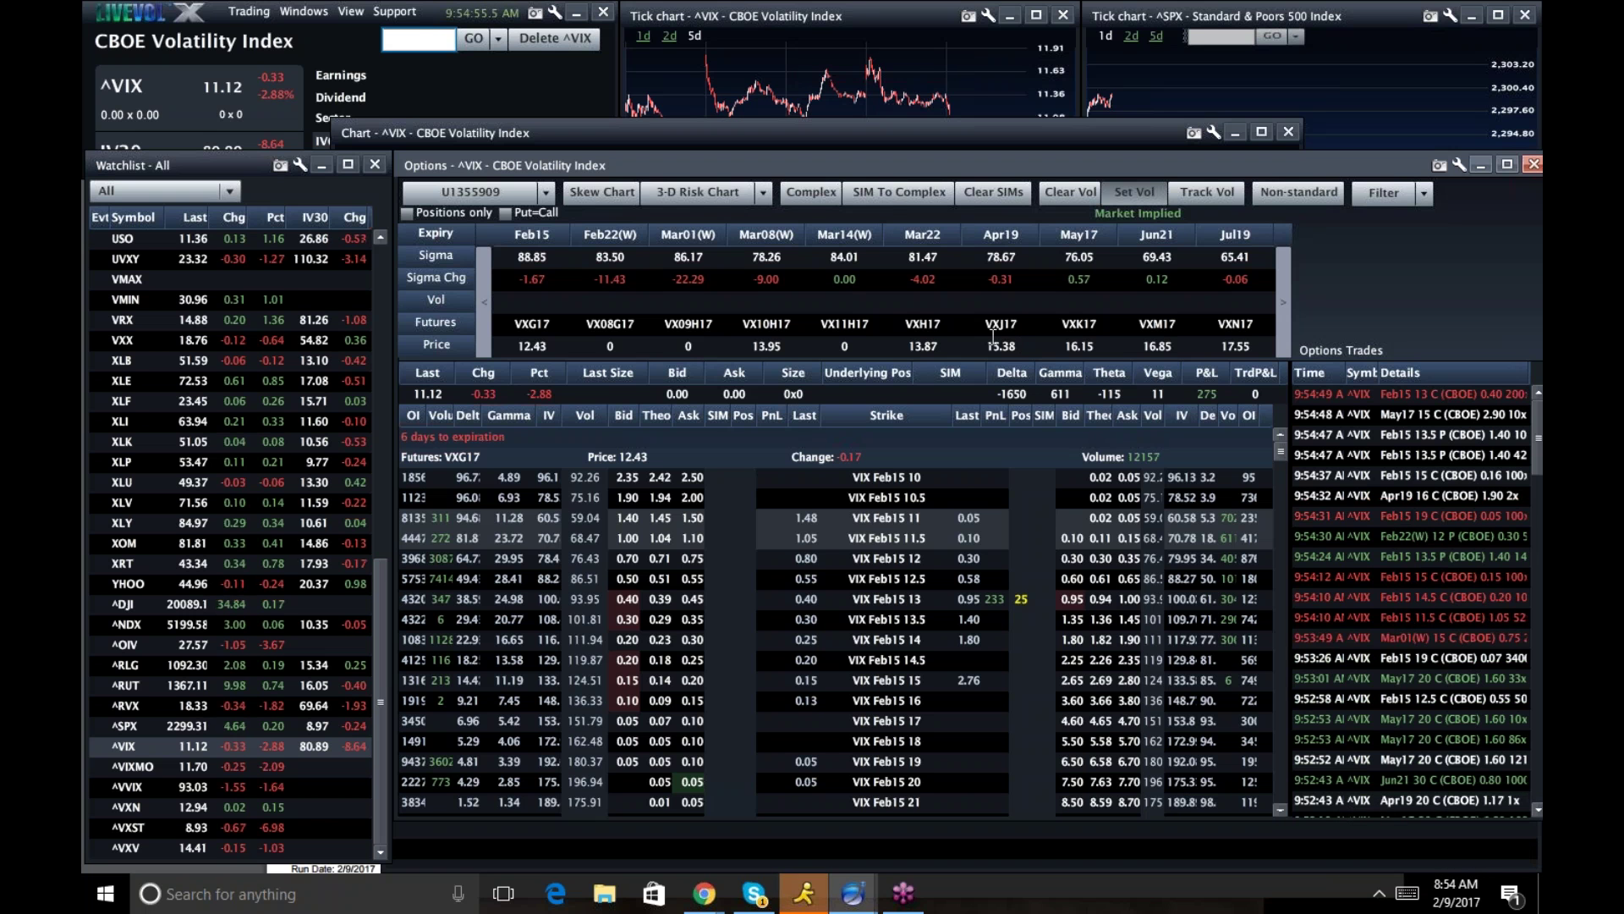
click(382, 268)
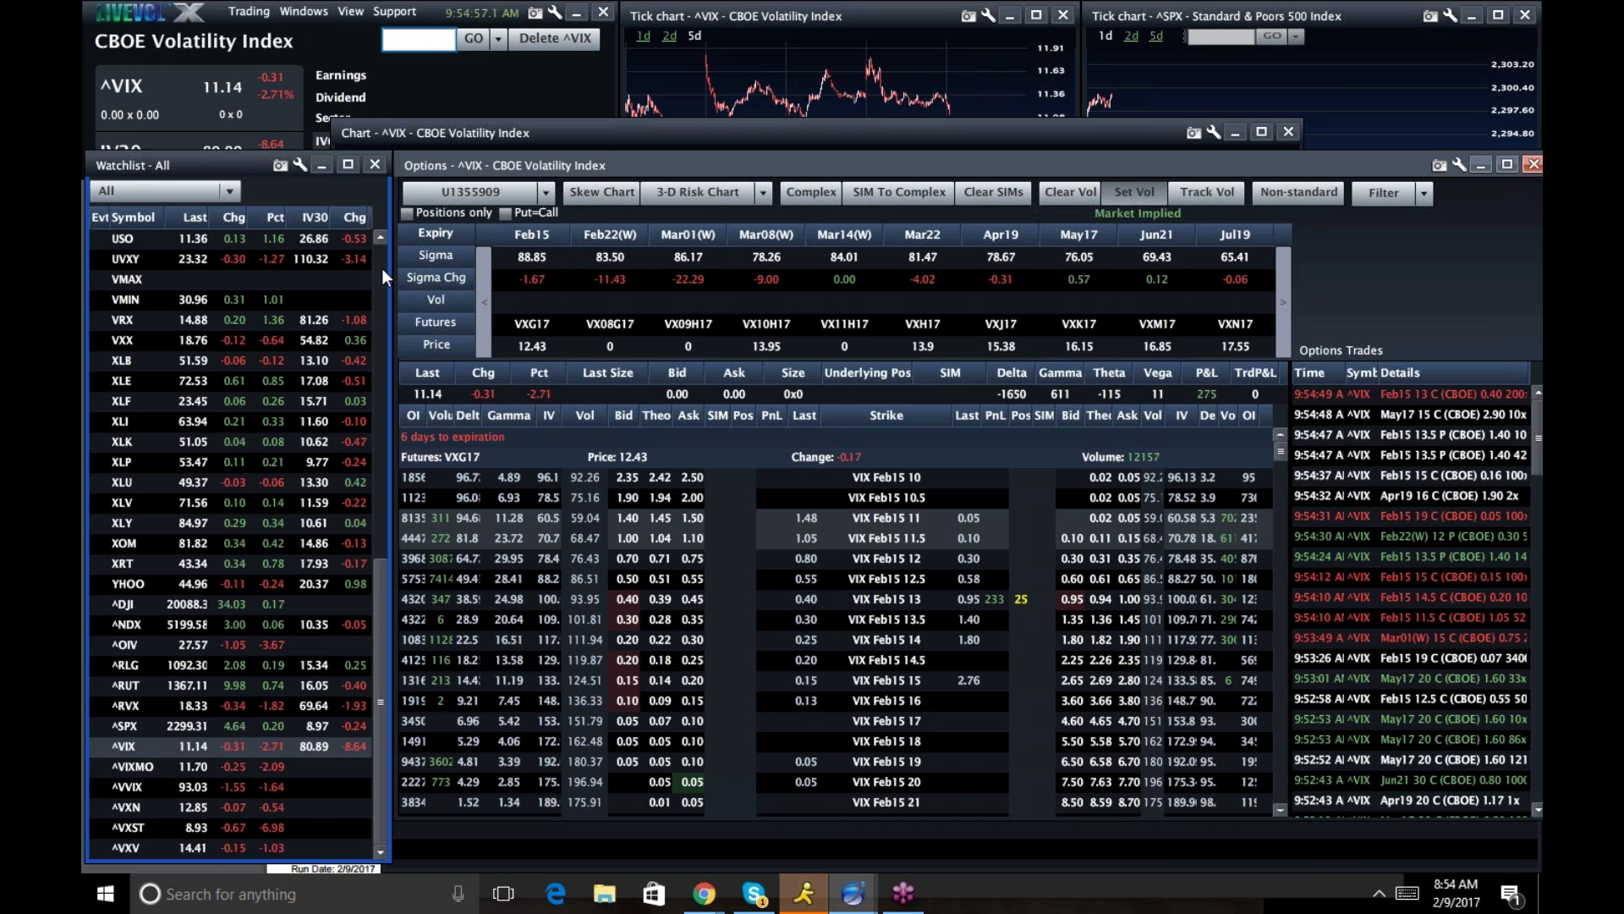
Return the watchlist to its first symbols and highlight the Mar22 VXH17 futures price in the ^VIX options chain.
click(382, 267)
click(382, 268)
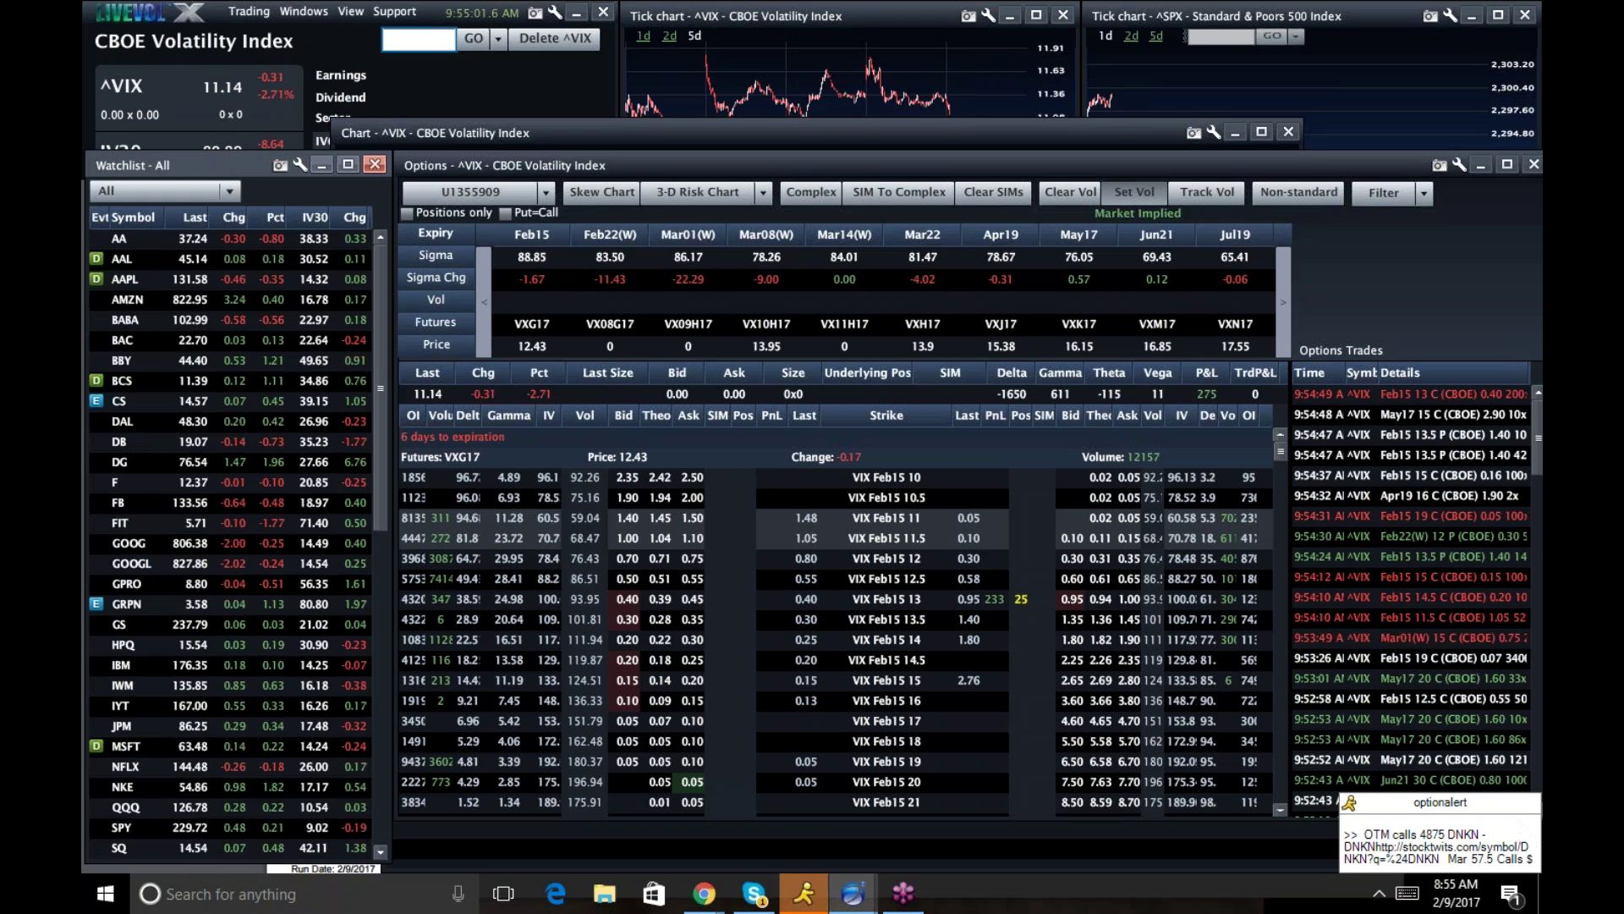
click(948, 345)
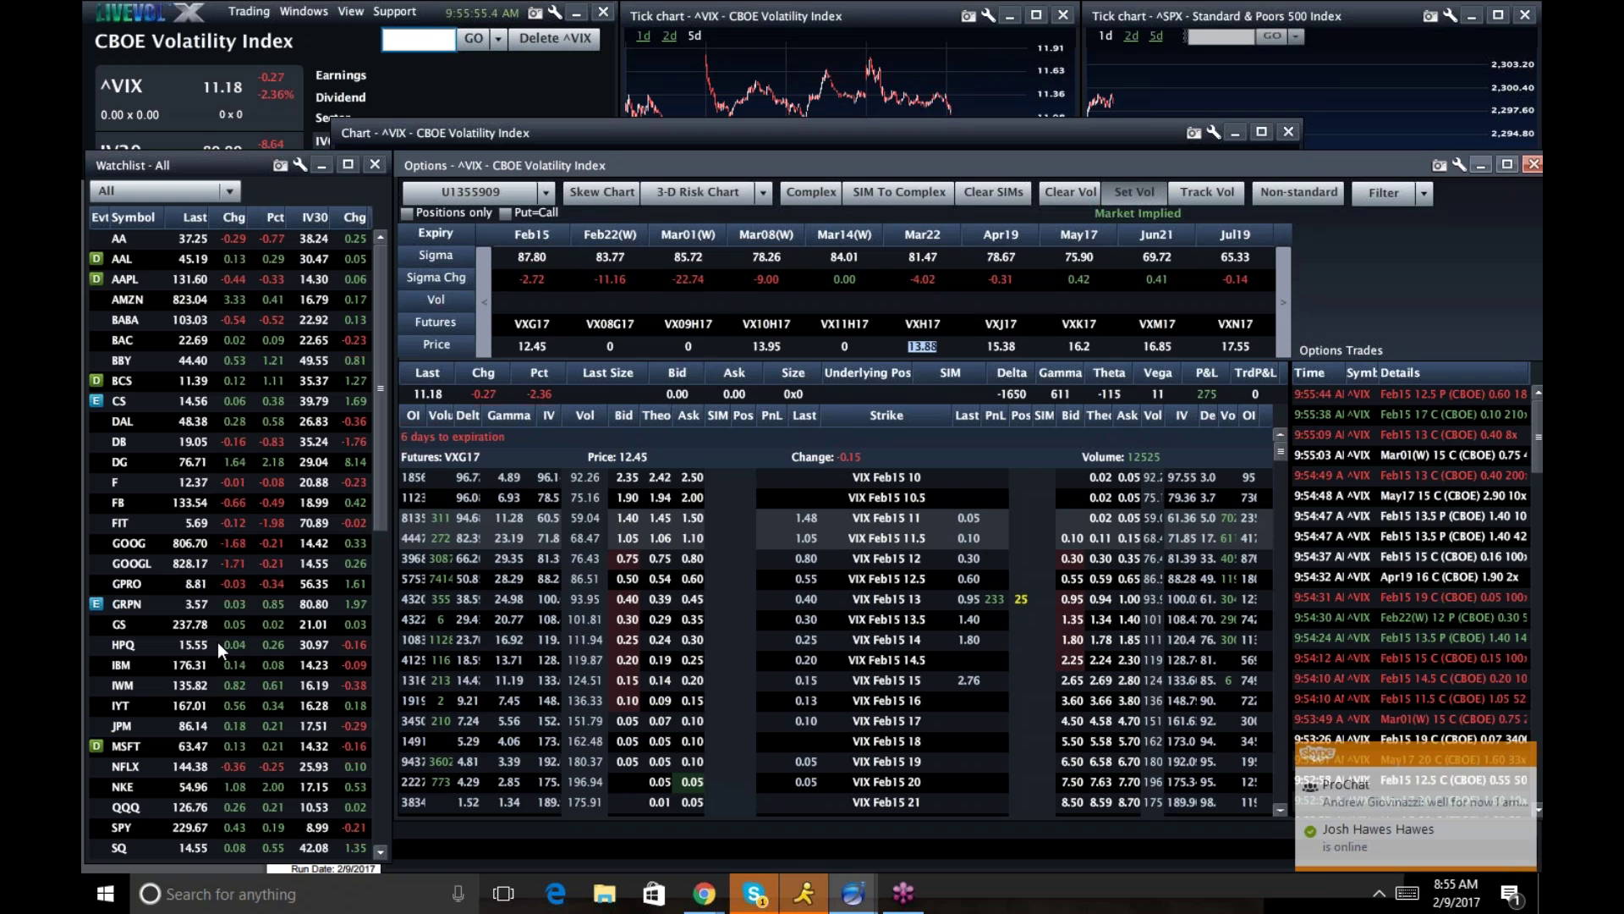
Look through the watchlist's stock and sector ETF quotes, comparing their price changes and IV30 values.
drag(381, 366, 367, 490)
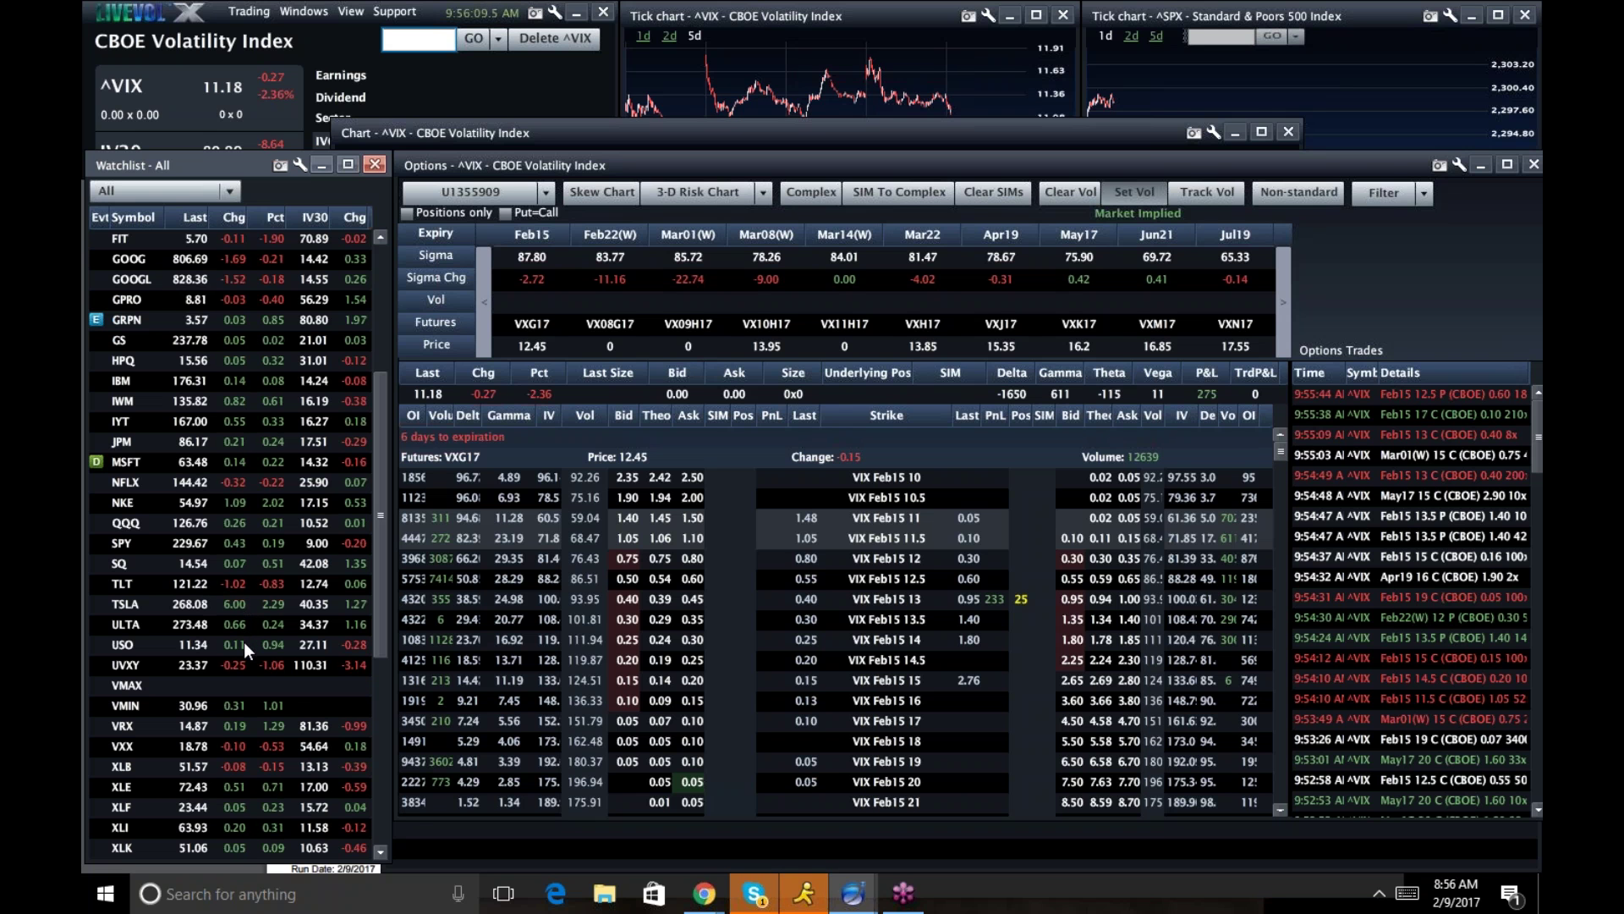
drag(379, 523, 399, 631)
click(404, 637)
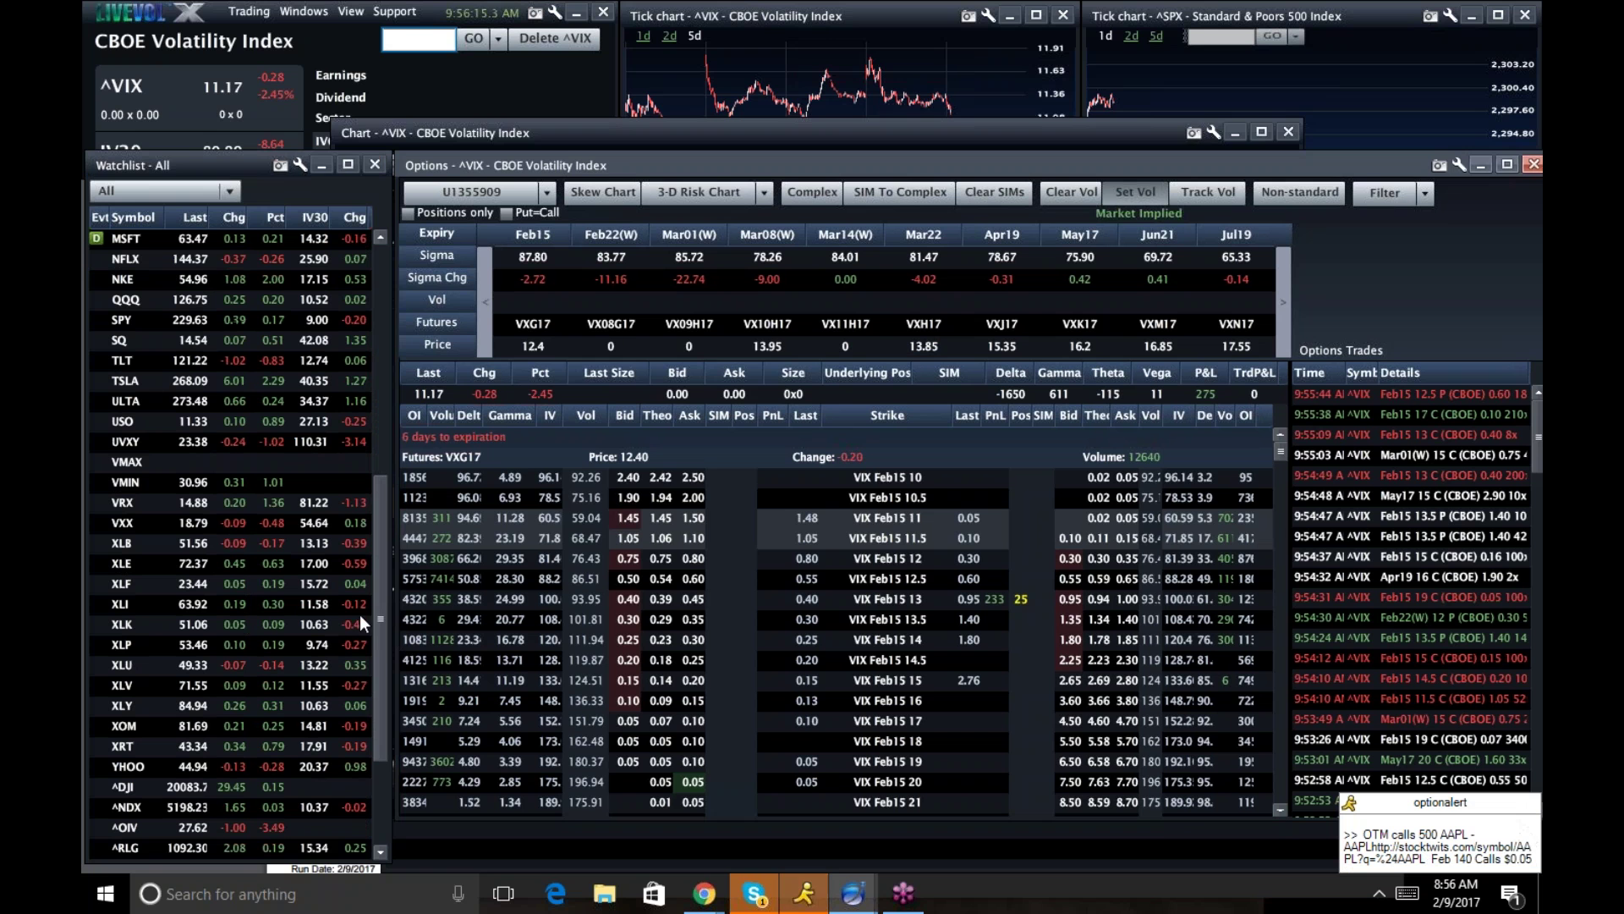
Load TWTR by its symbol to bring up its quote, volatility figures, tick chart and options chain.
click(422, 42)
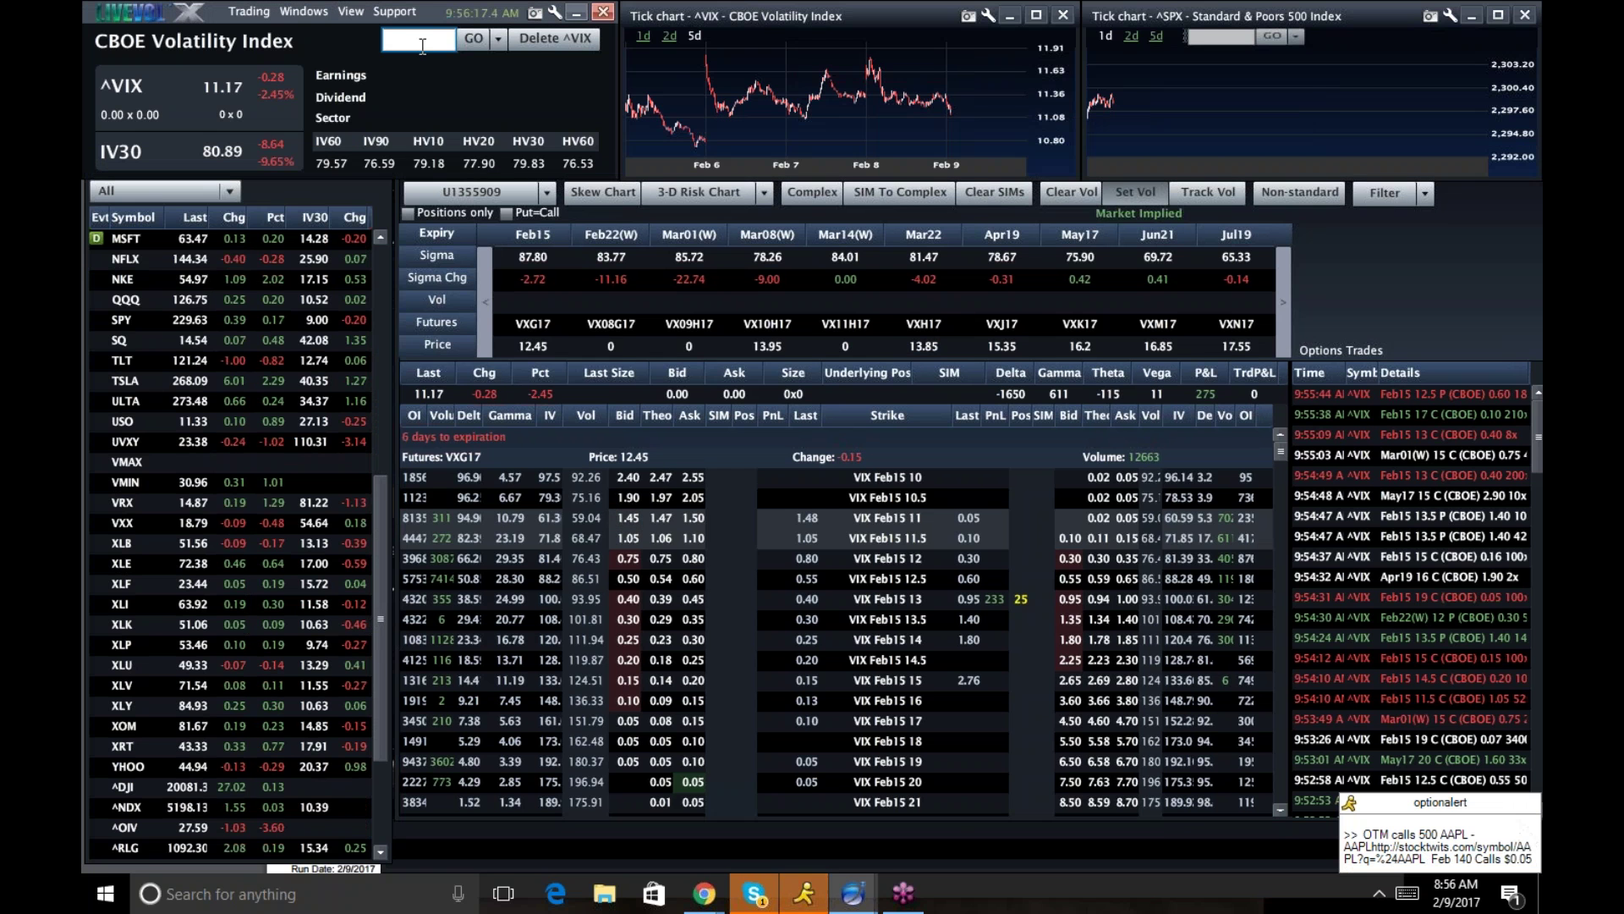
text(TWTR)
key(Return)
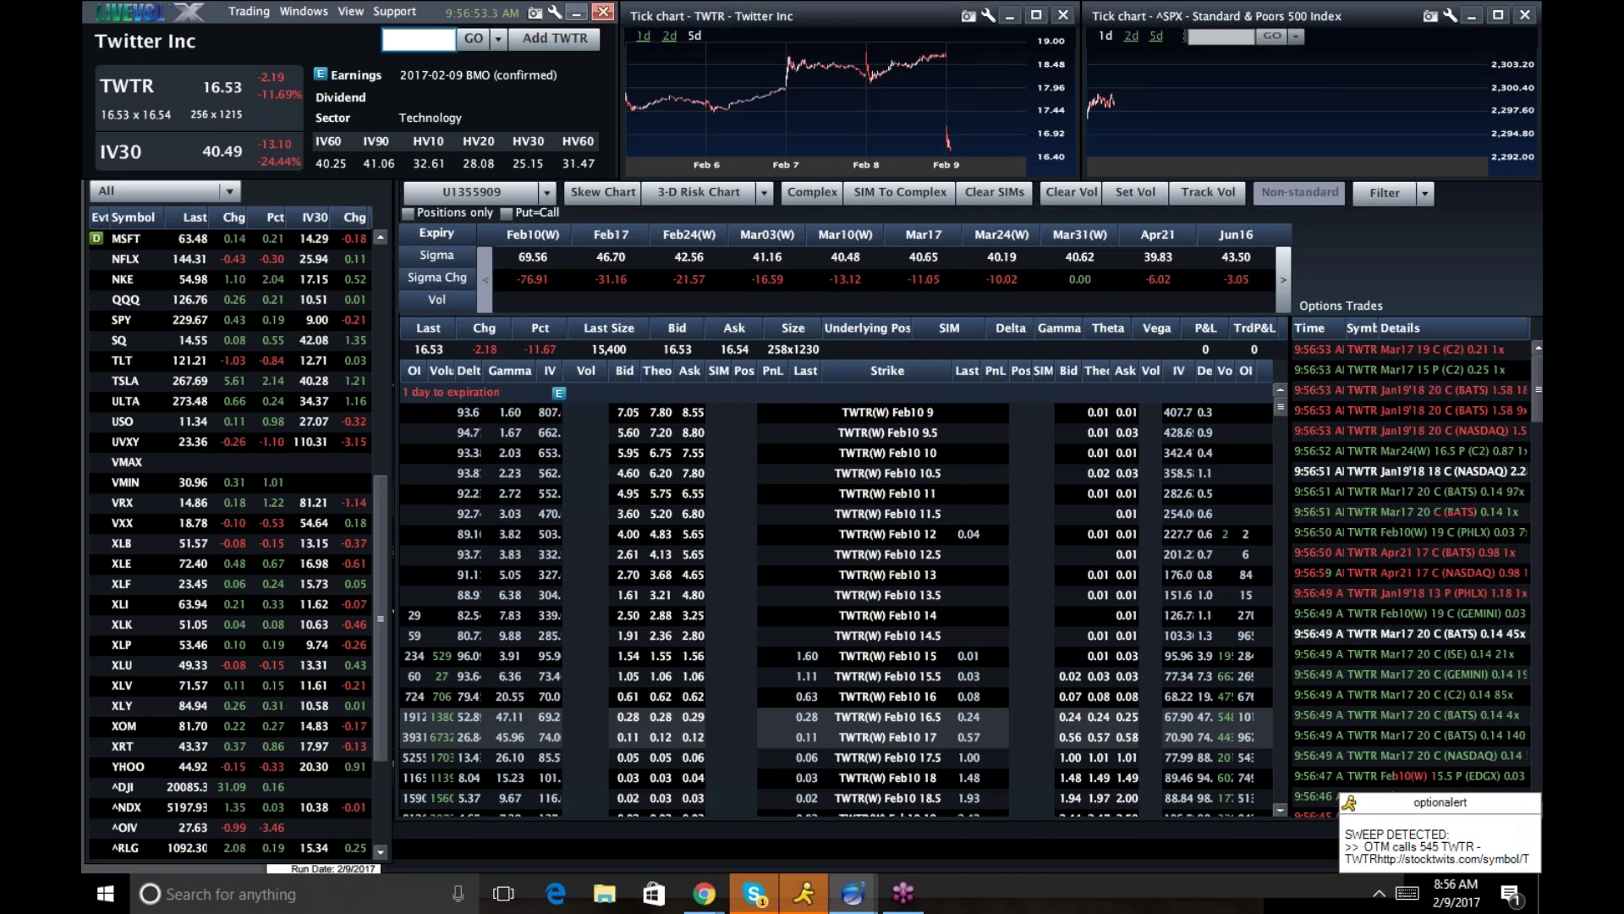
click(390, 548)
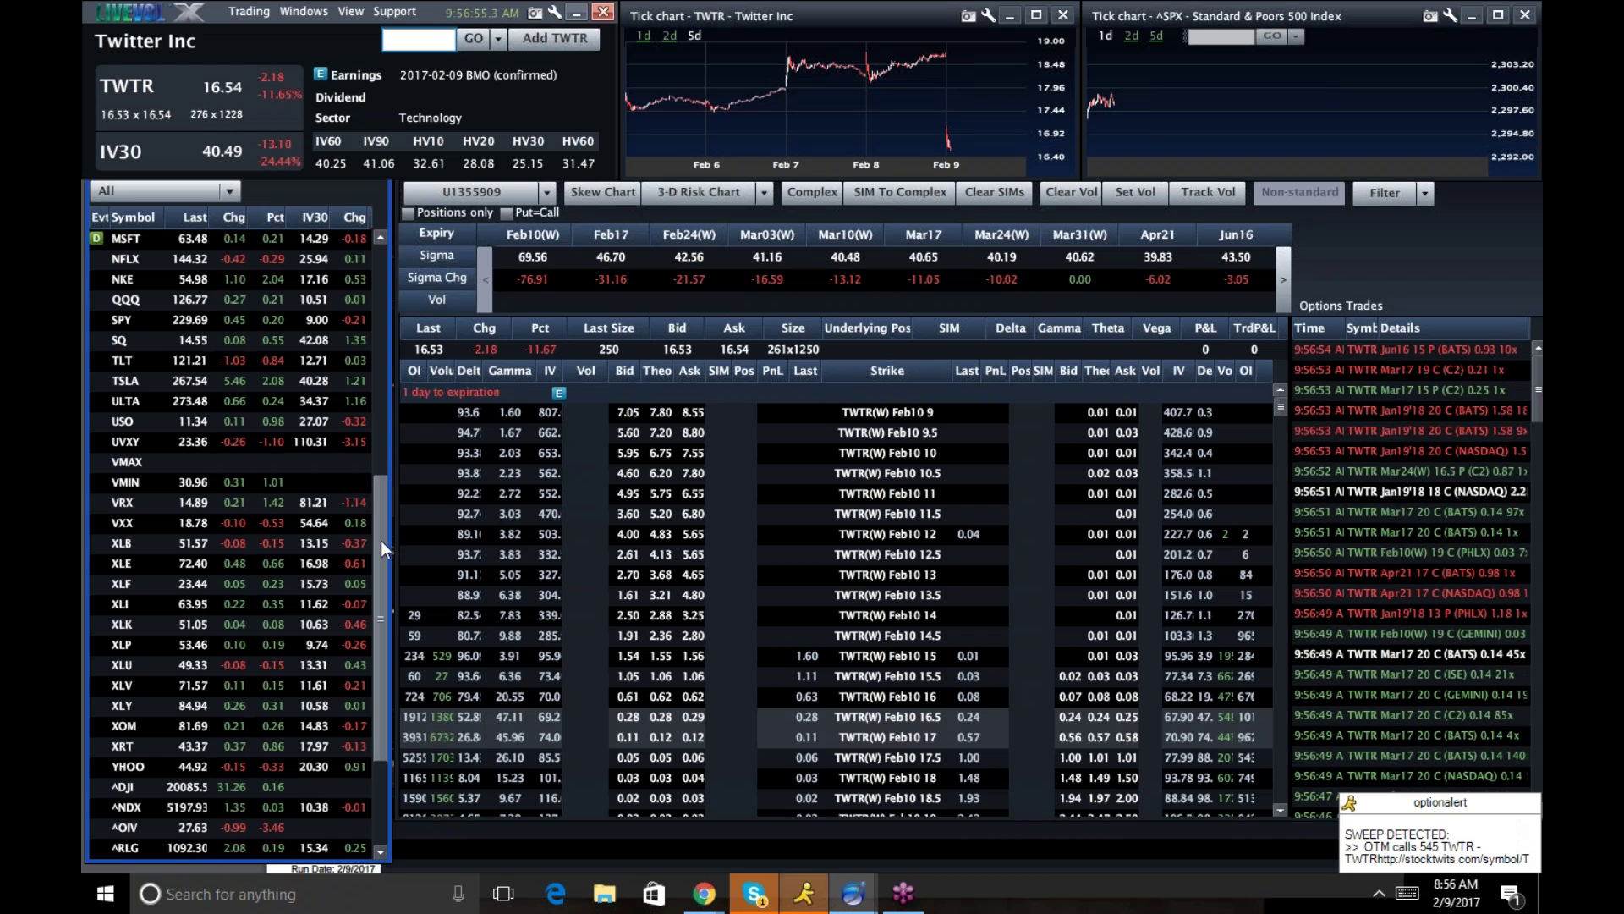
Open the Fundamentals window for Twitter Inc to view its company and financial summaries, and close it again.
click(293, 8)
mouse_move(363, 24)
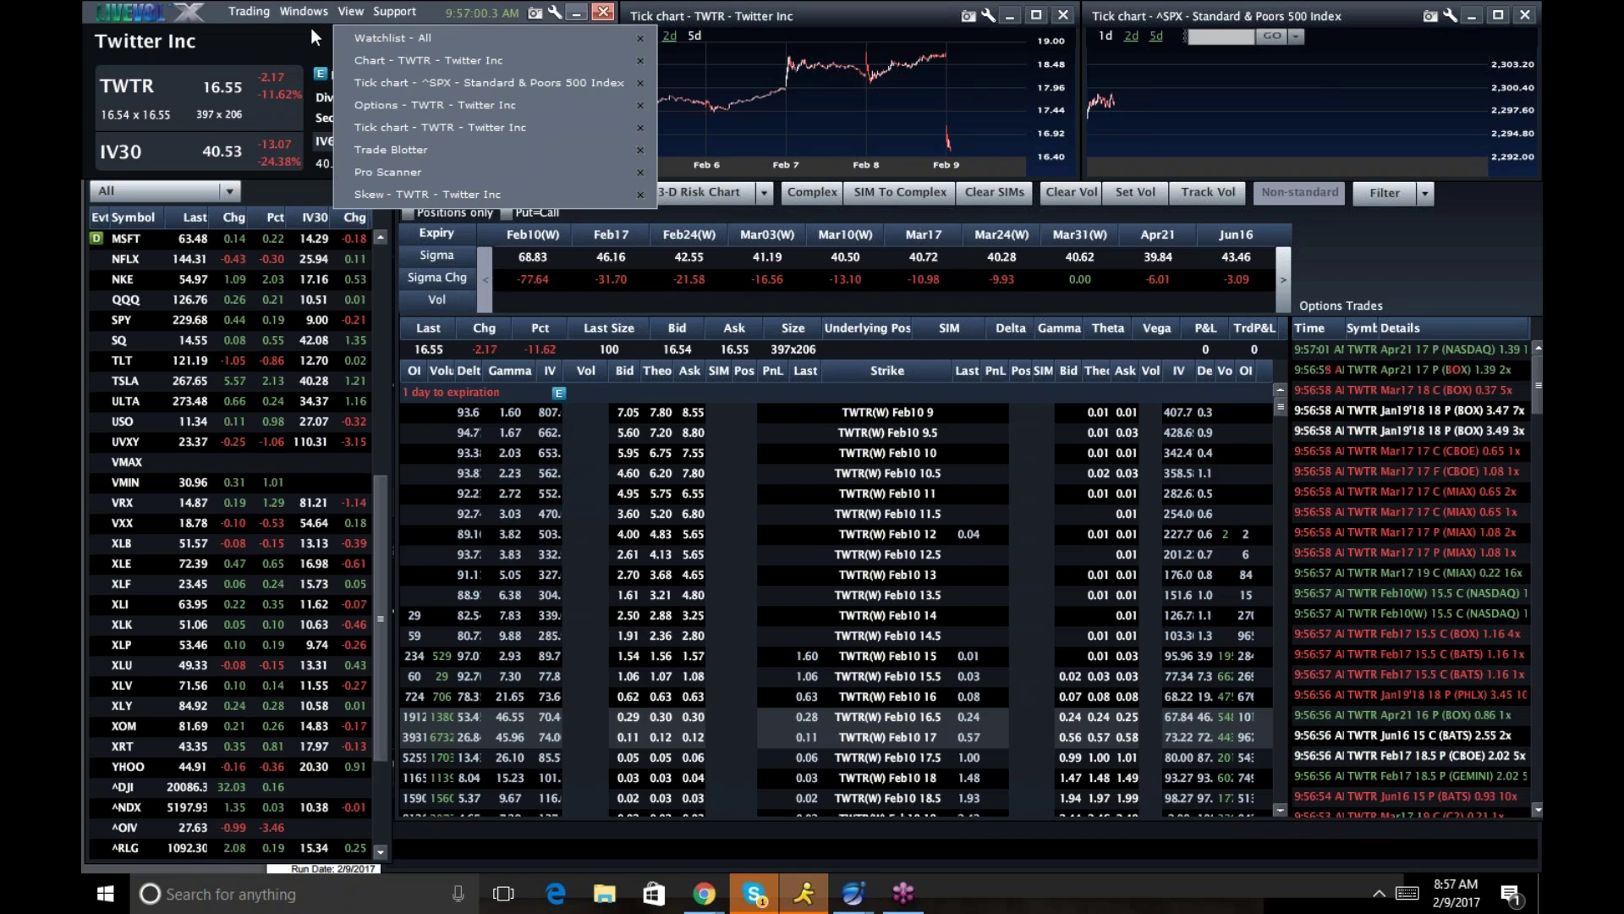
mouse_move(254, 19)
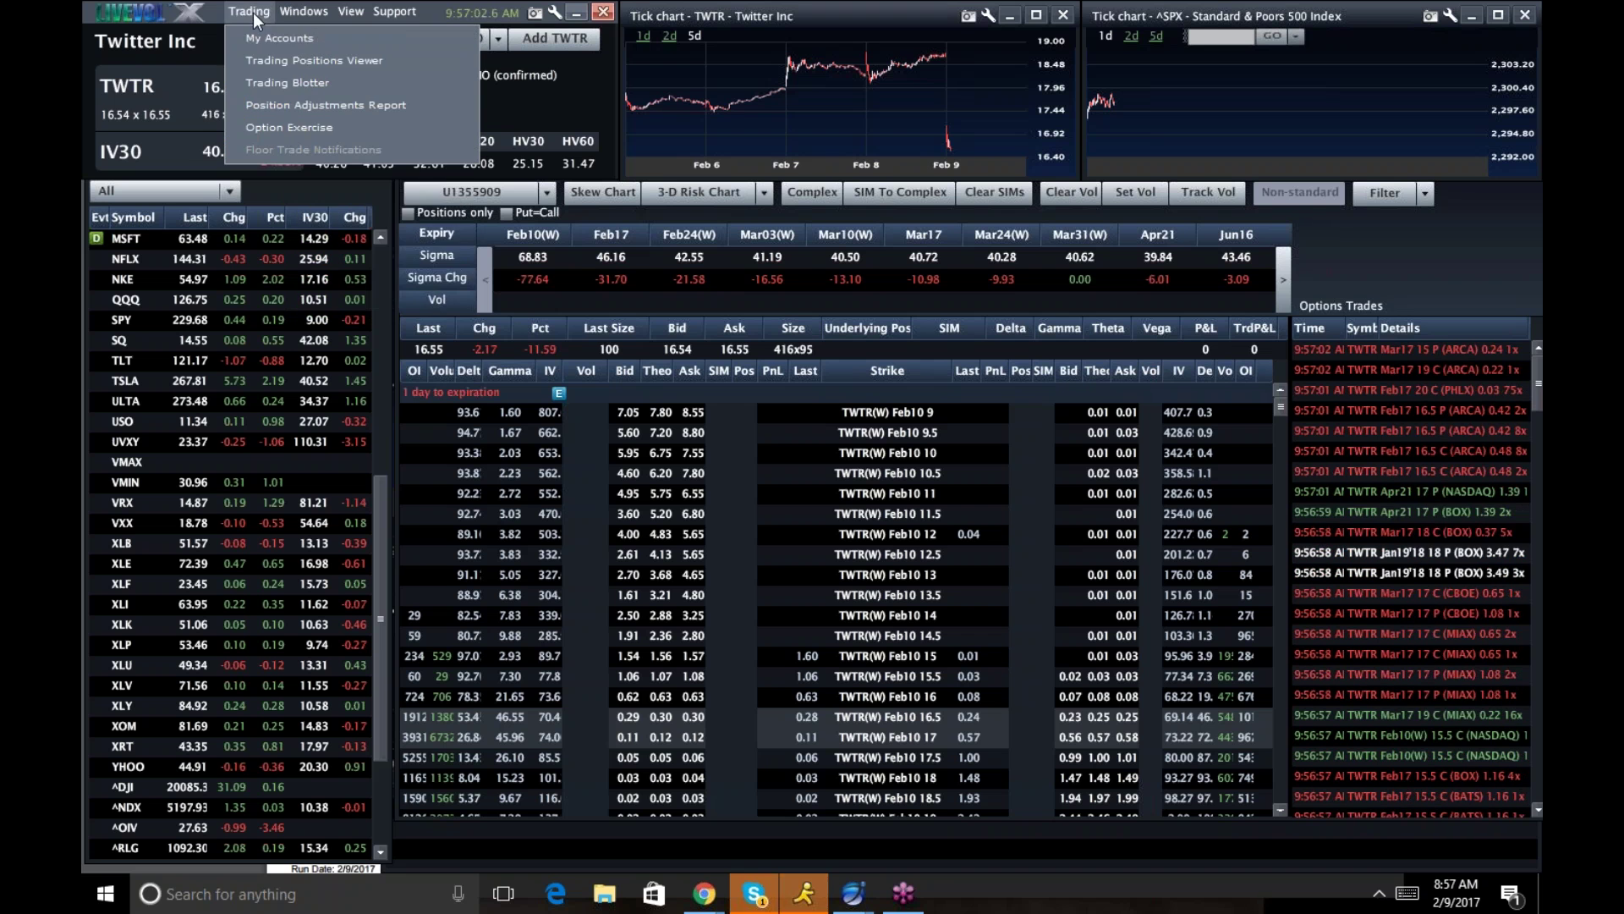
key(Right)
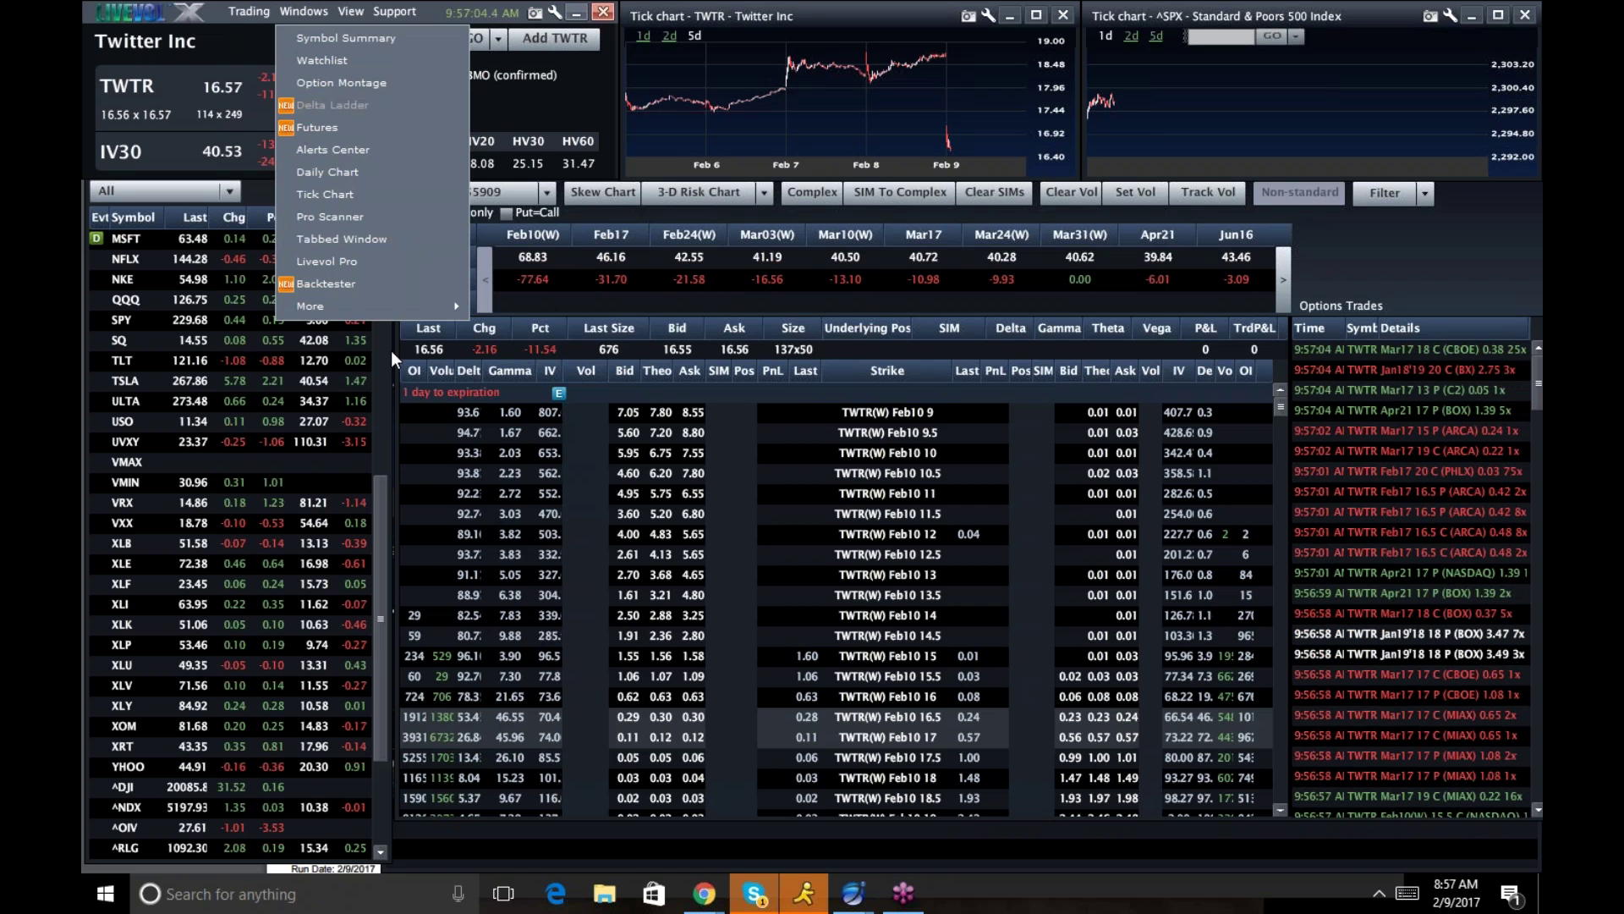
mouse_move(440, 308)
click(543, 423)
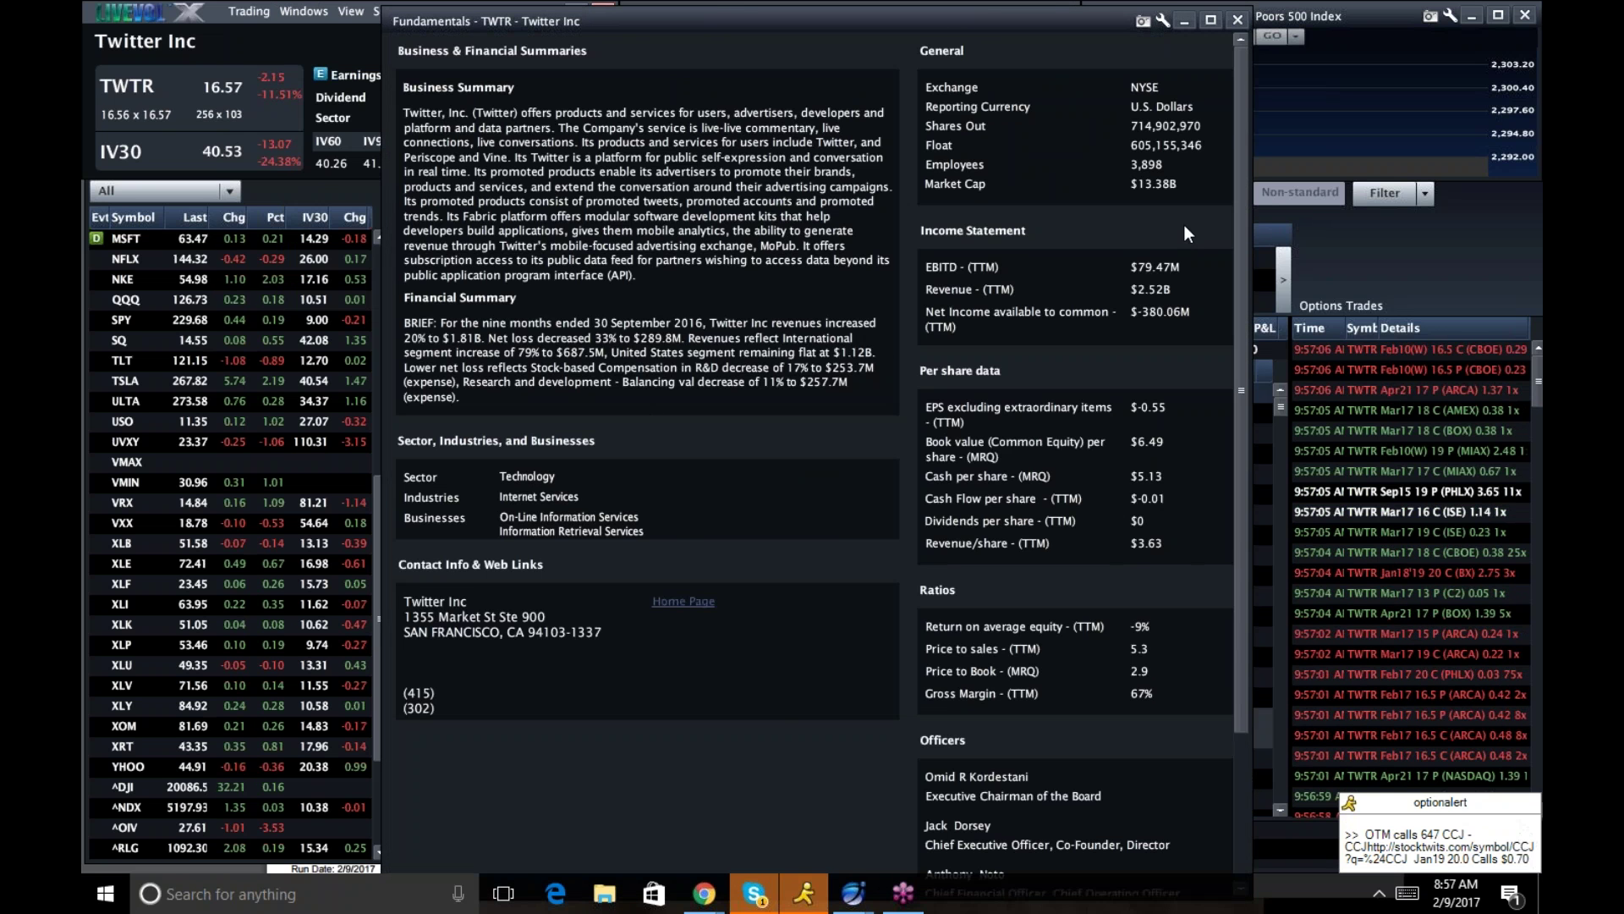
click(1236, 23)
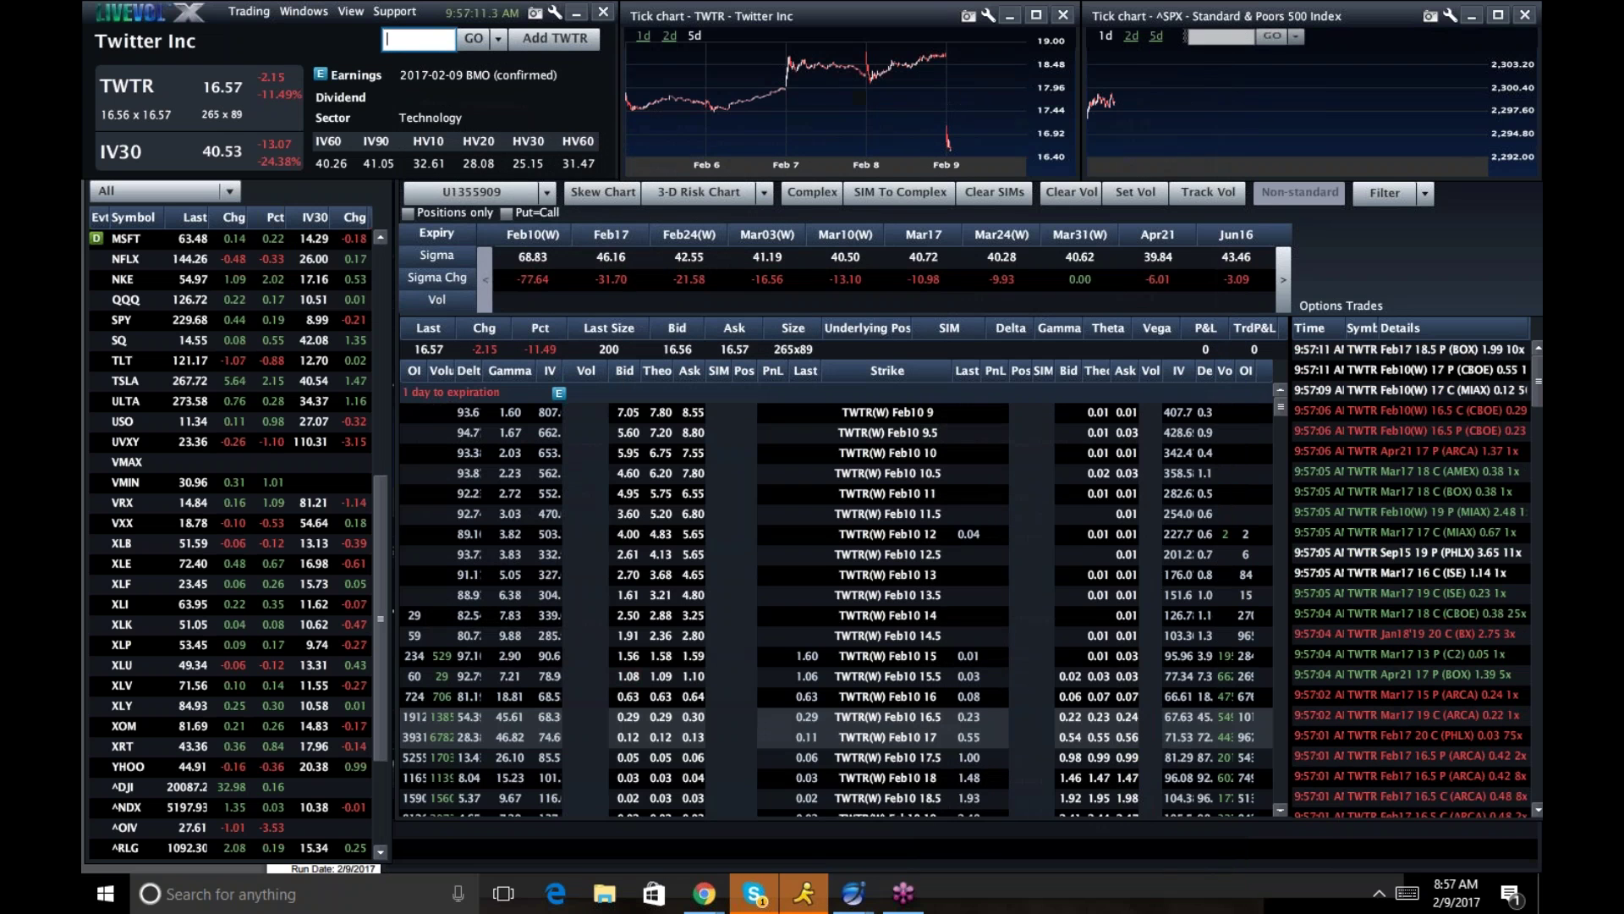
Bring the index symbols at the end of the watchlist into view and load USO by its symbol.
click(1394, 245)
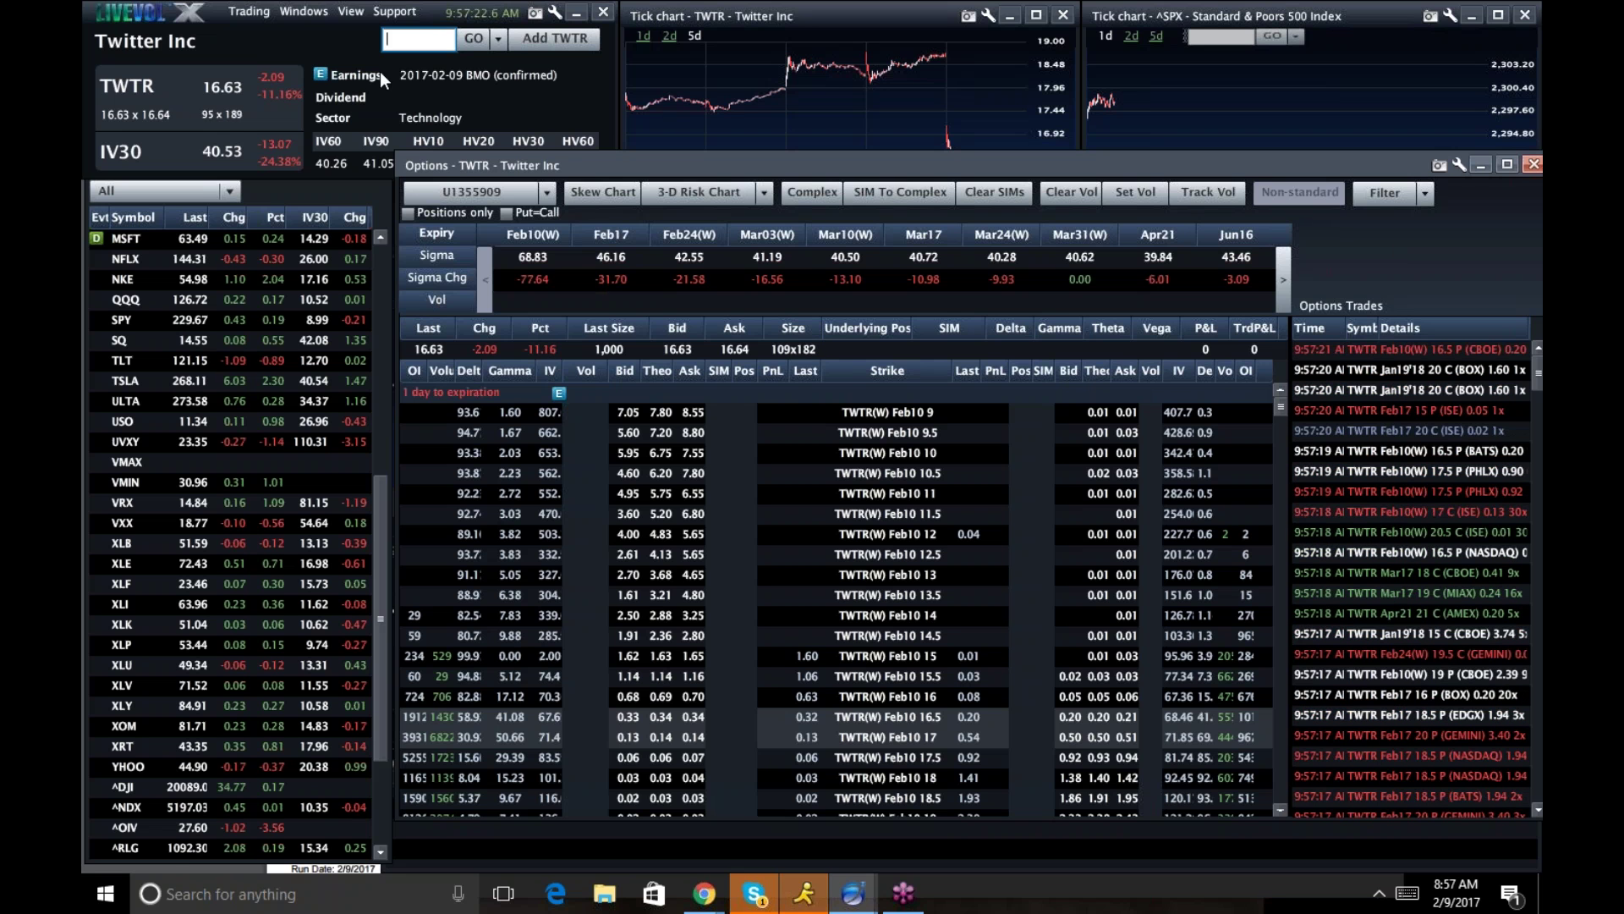
click(408, 39)
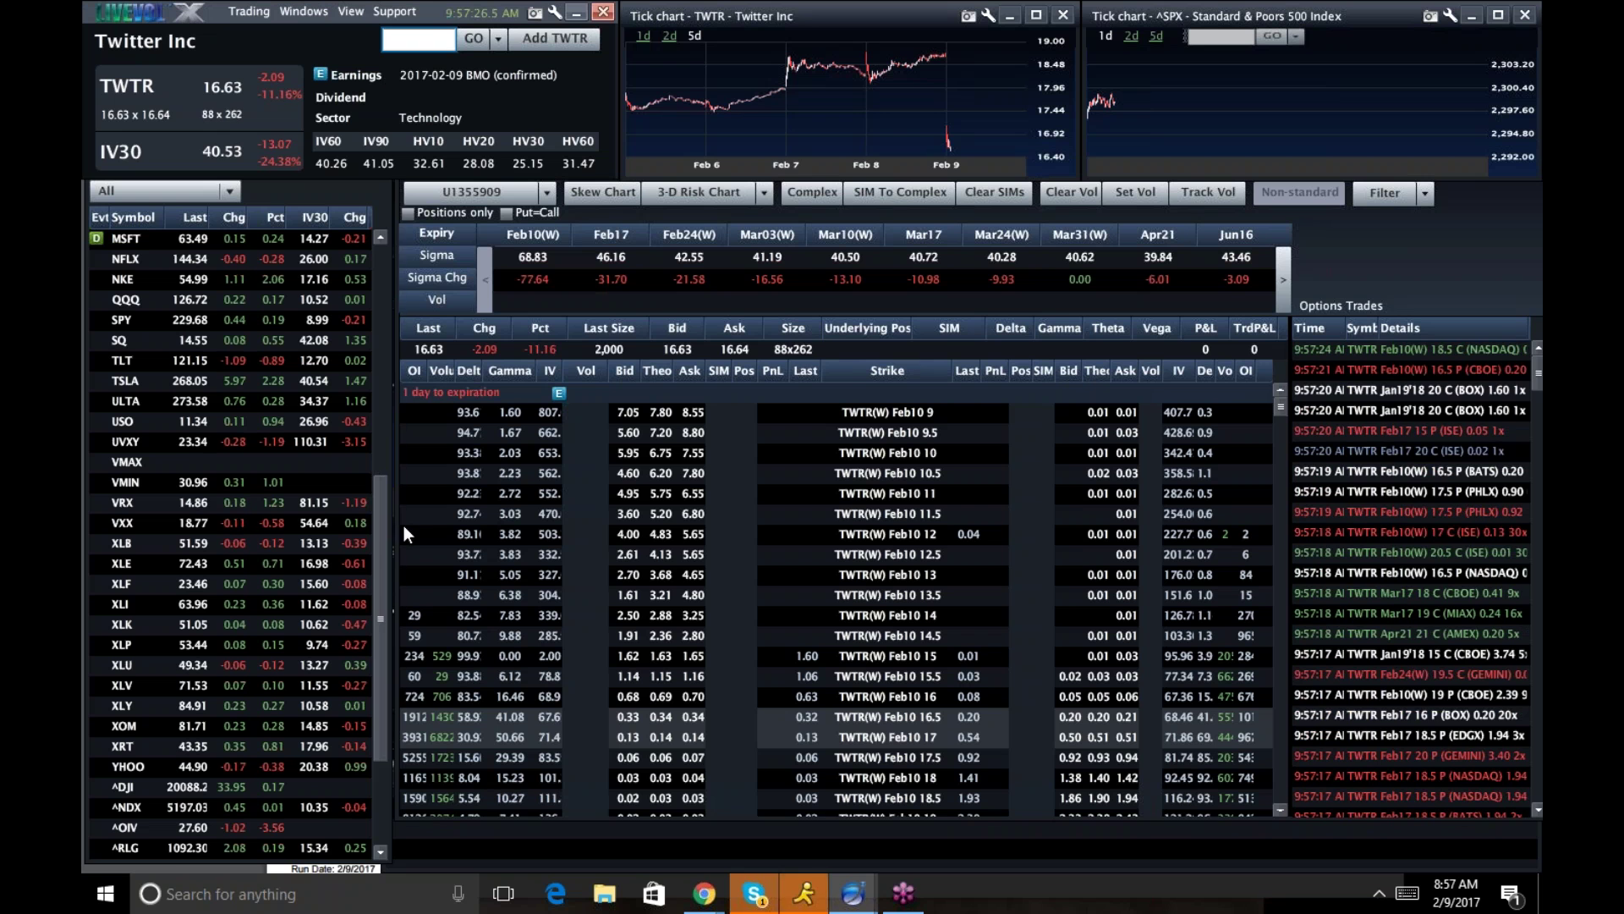
drag(377, 521, 379, 584)
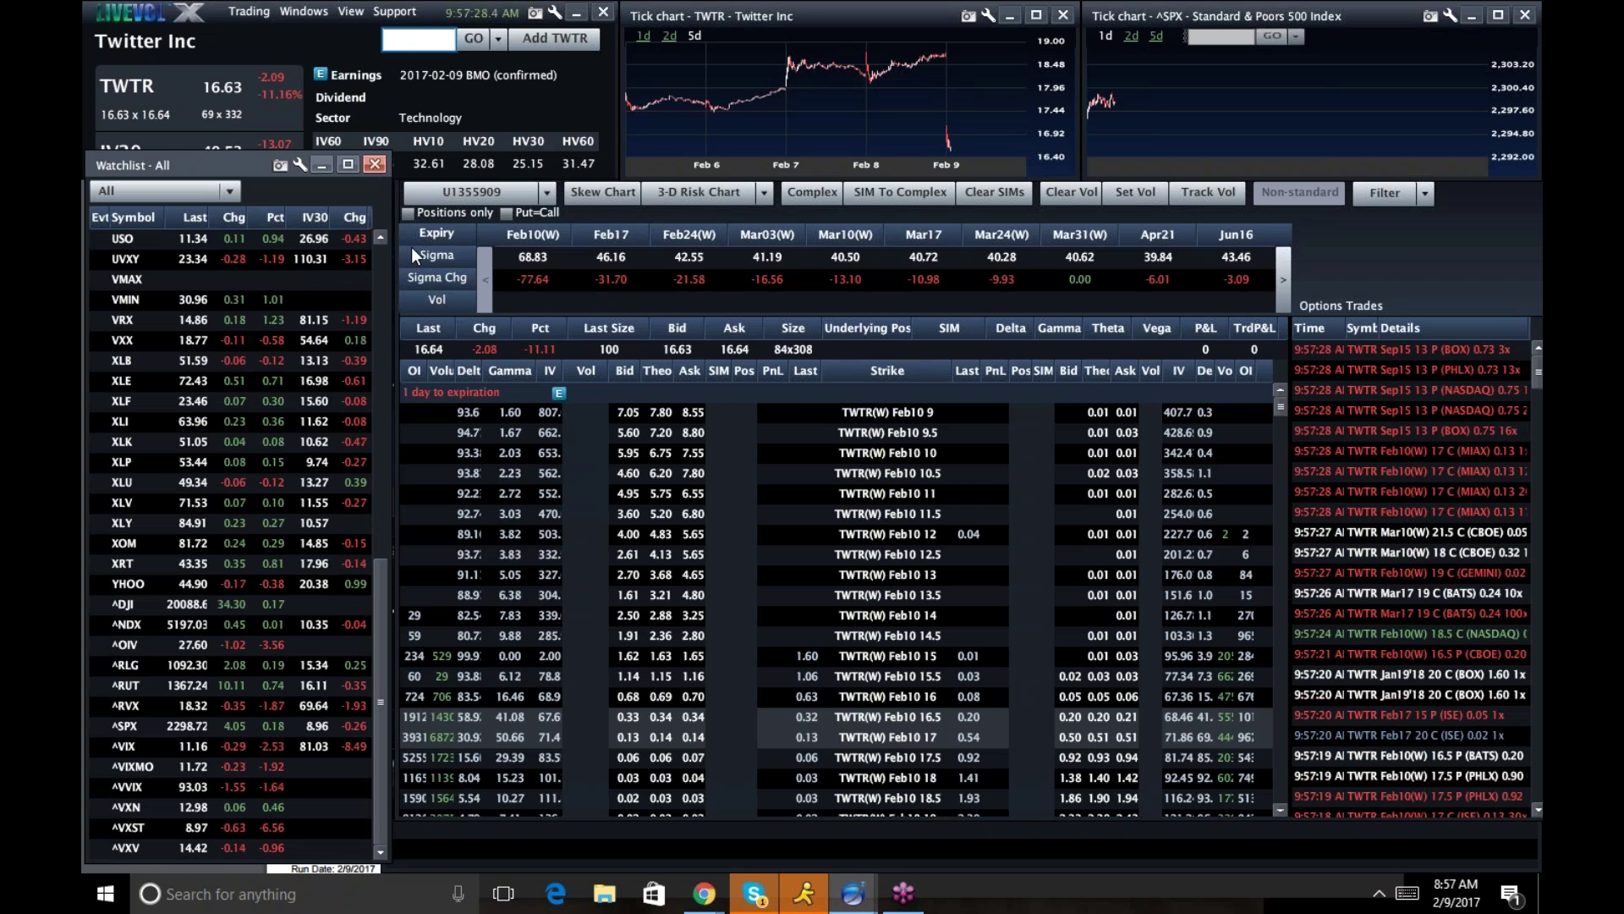
click(412, 35)
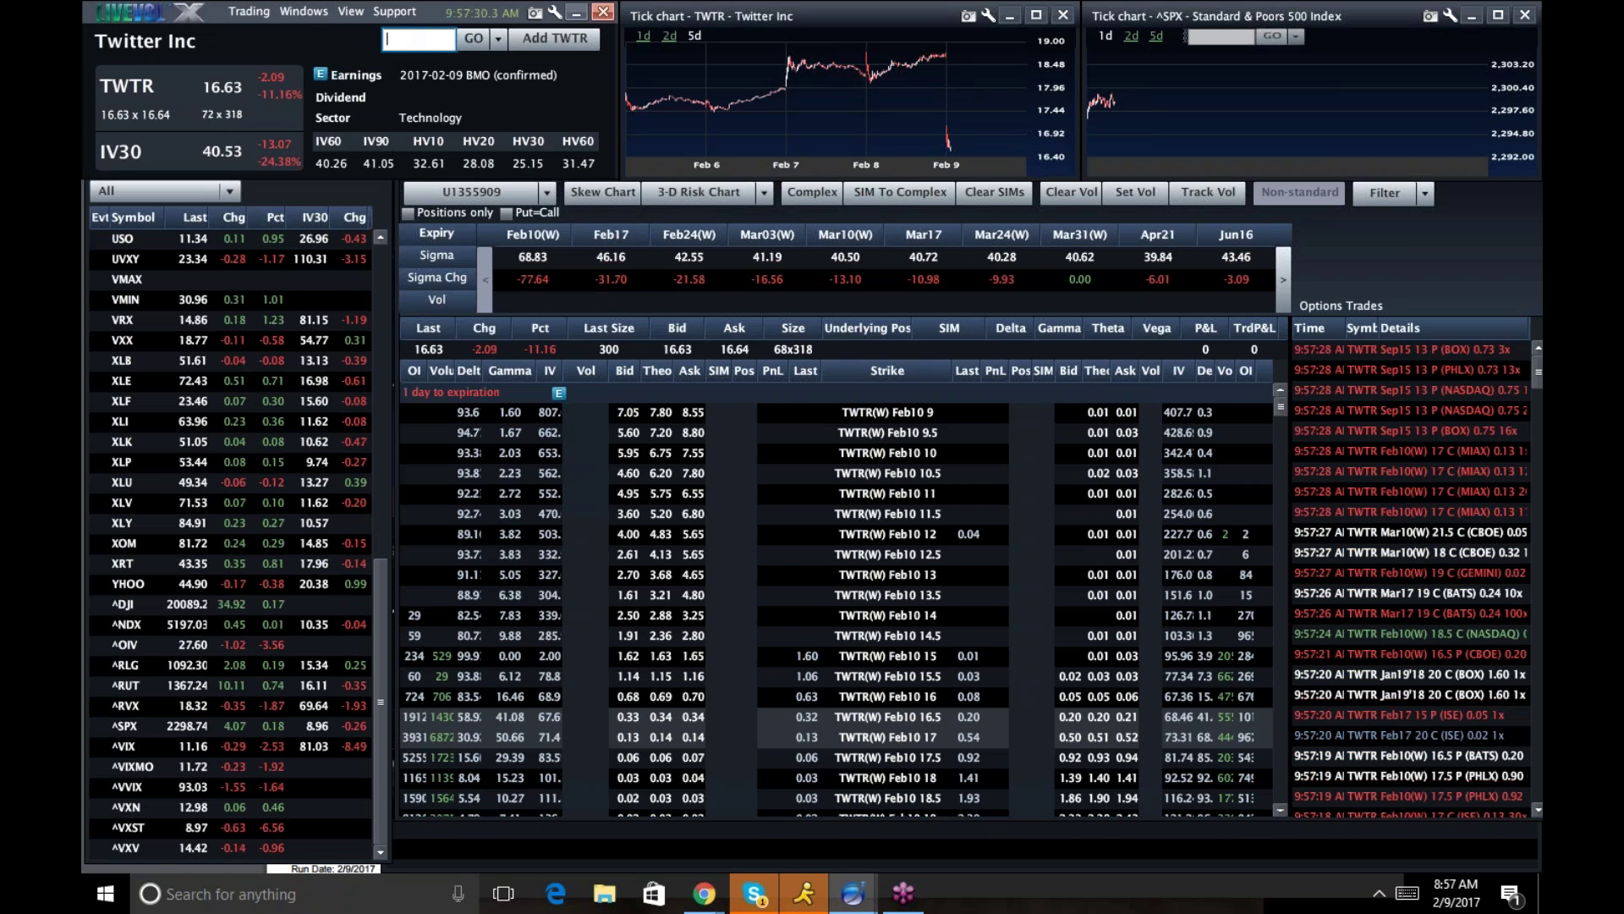
text(USO)
key(Return)
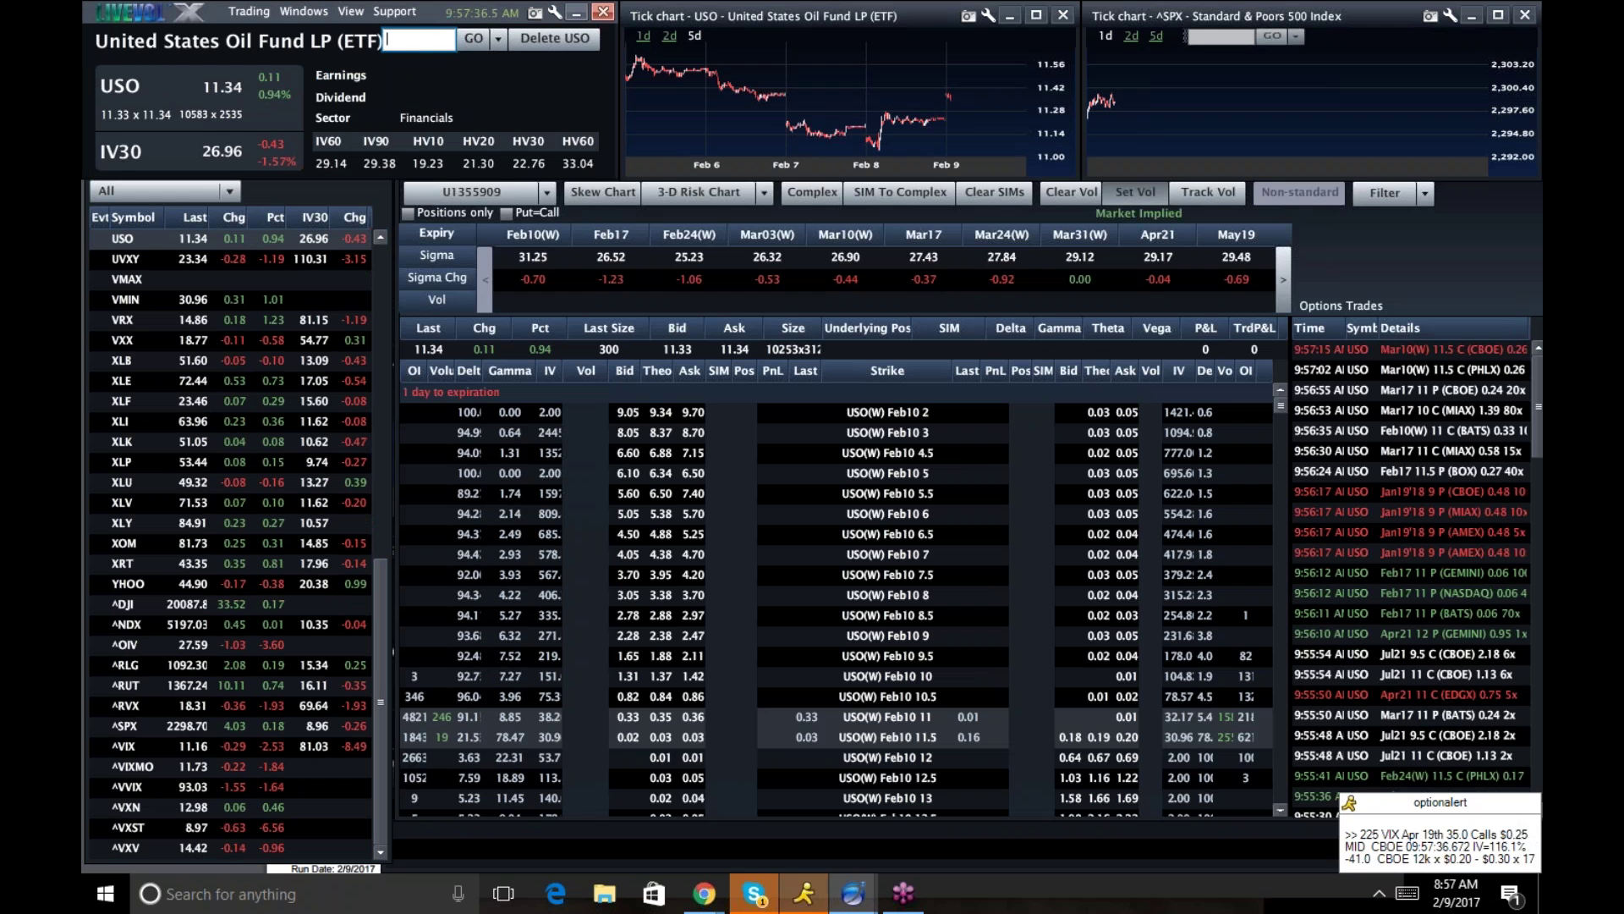
Load TLT and then GLD by symbol to review their prices, implied volatility and options chains.
text(tlt)
key(Return)
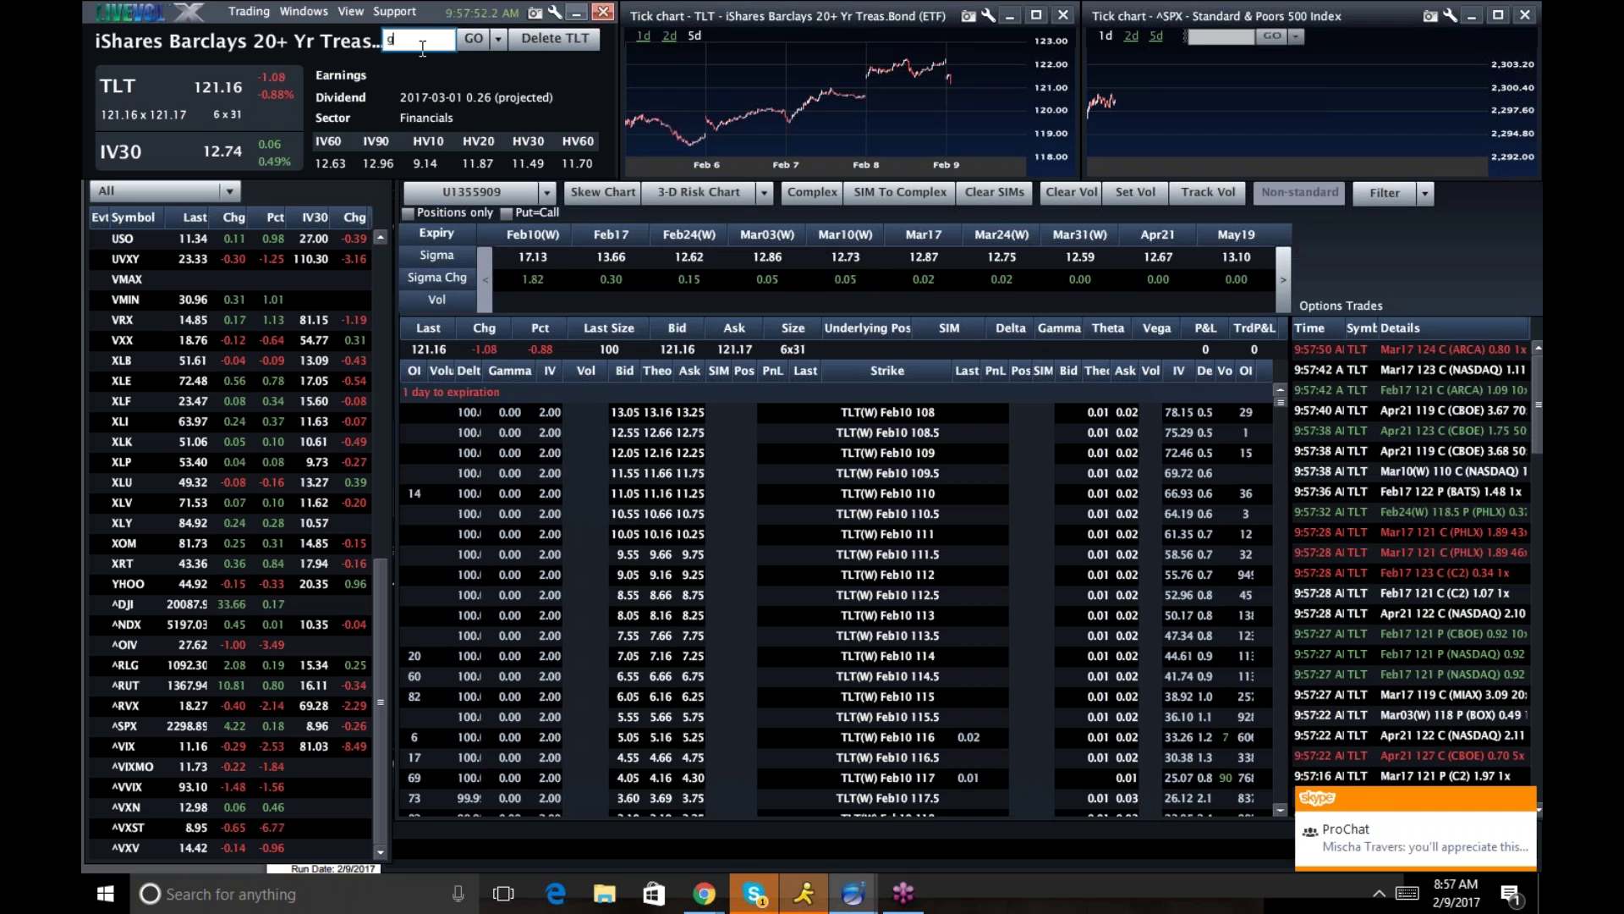
text(GLD)
key(Return)
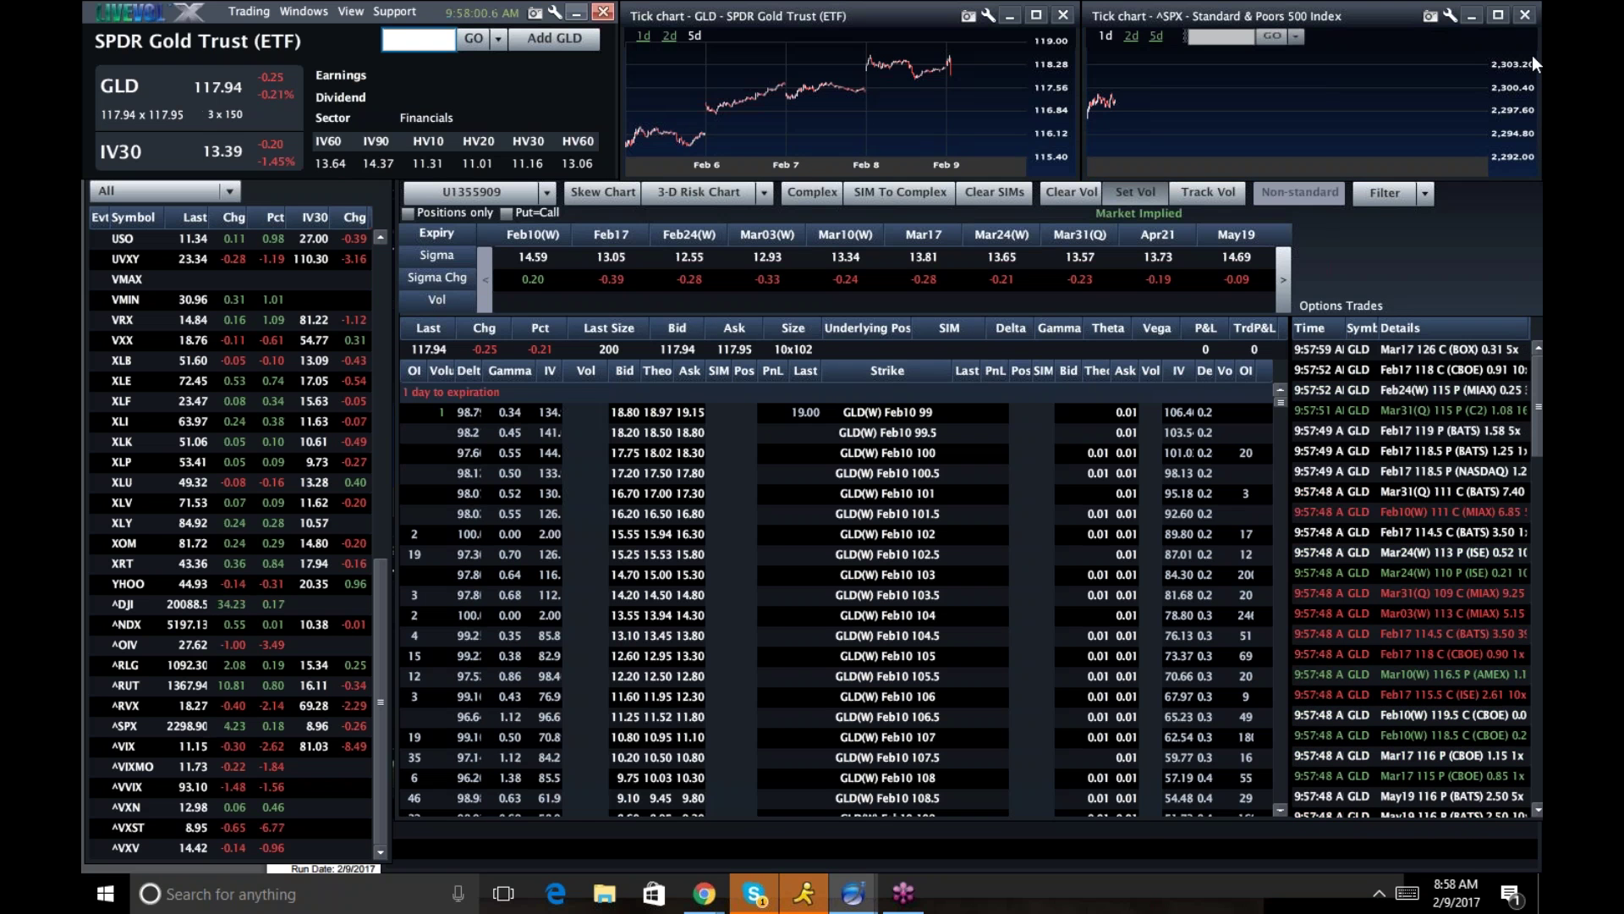
click(1457, 79)
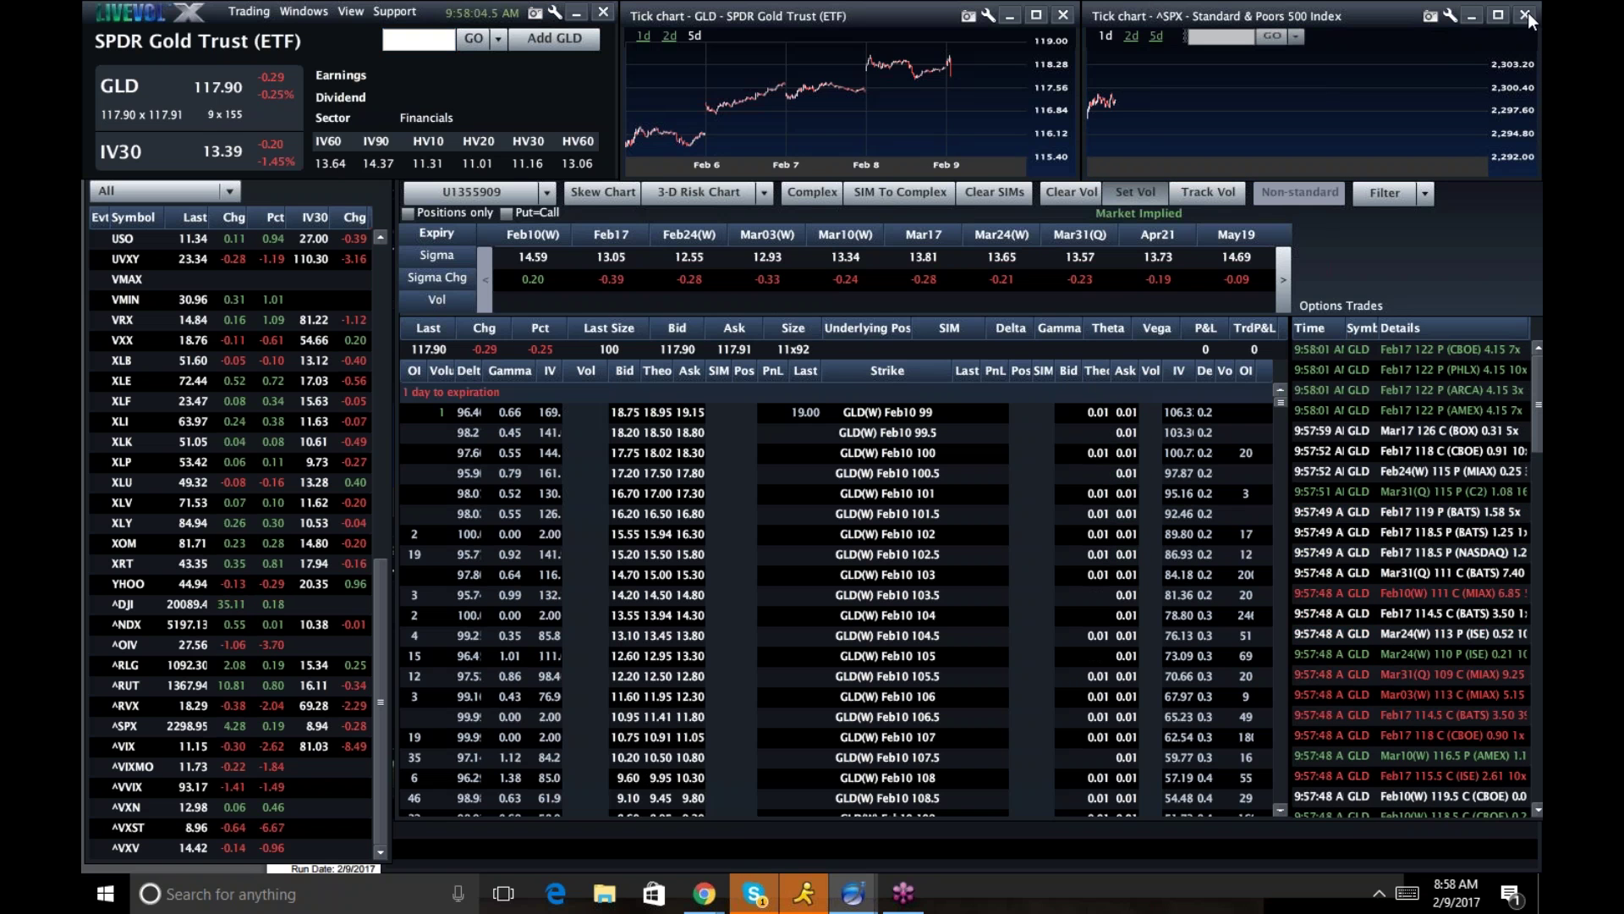